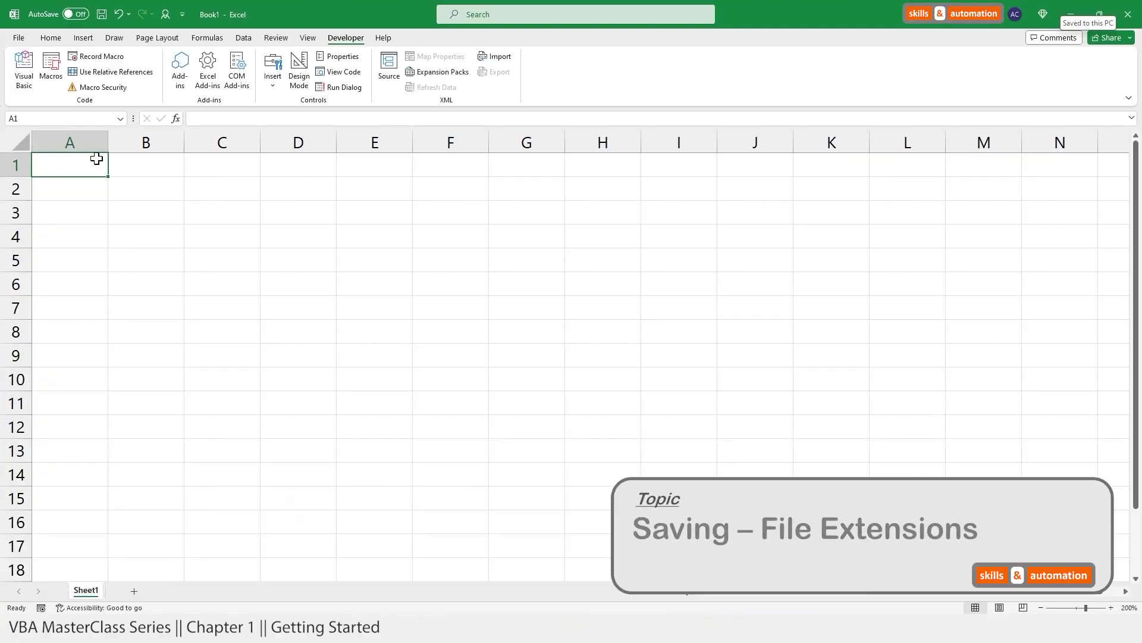
Step: Check the Macros list to confirm AddName is there, then close the list
left_click(51, 76)
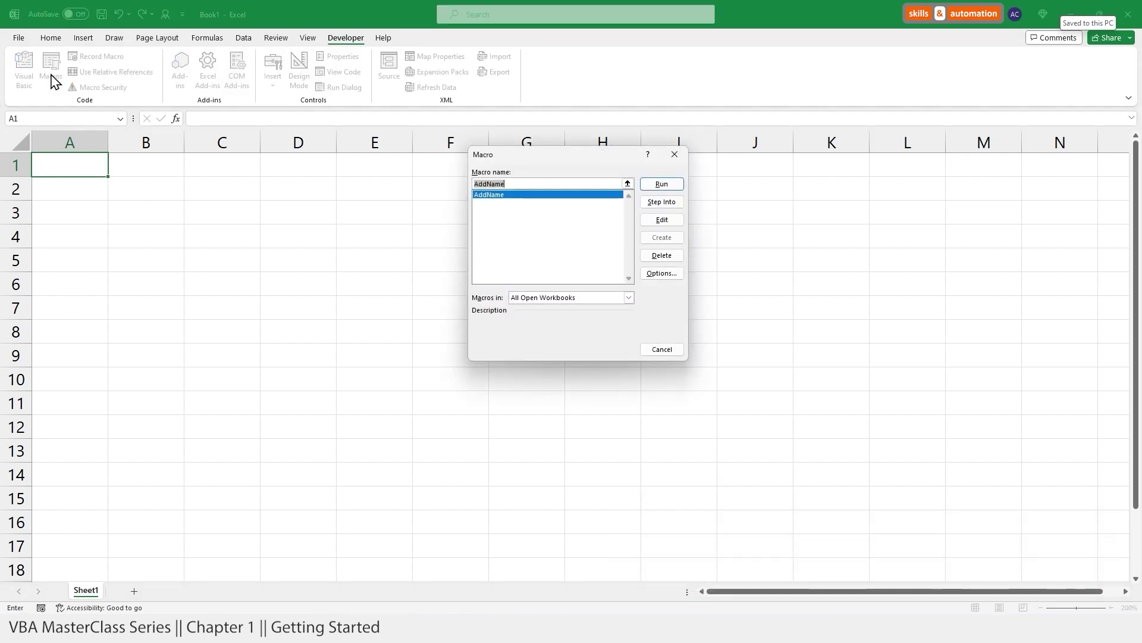
key("Escape")
Step: Save the workbook as AddName, changing the file type to Excel Macro-Enabled Workbook after the warning
left_click(18, 37)
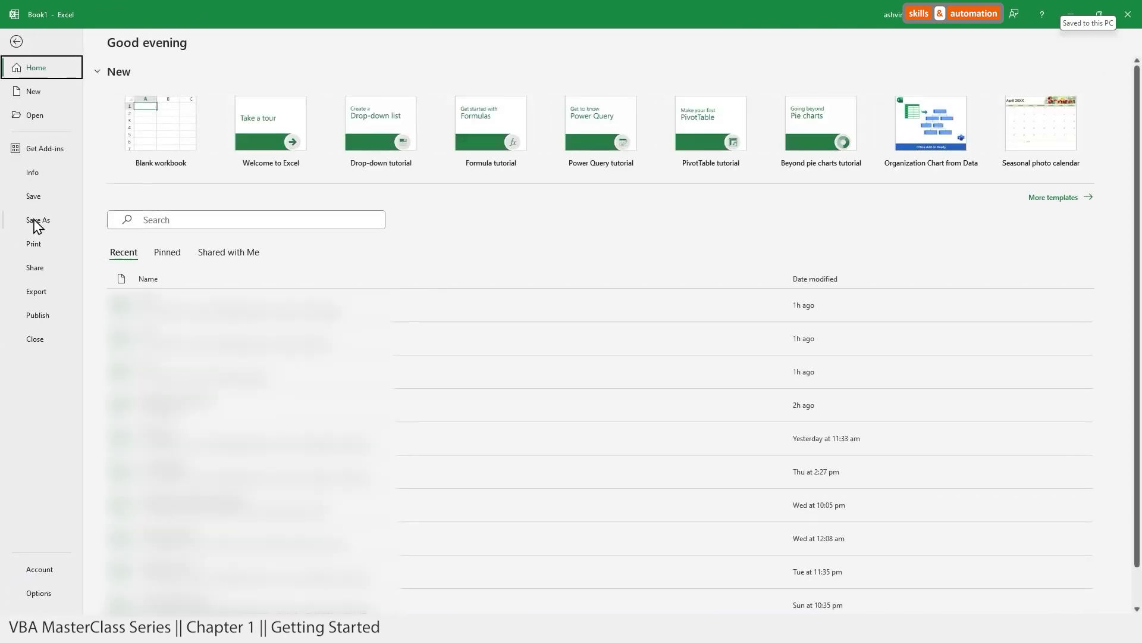
left_click(36, 221)
left_click(162, 253)
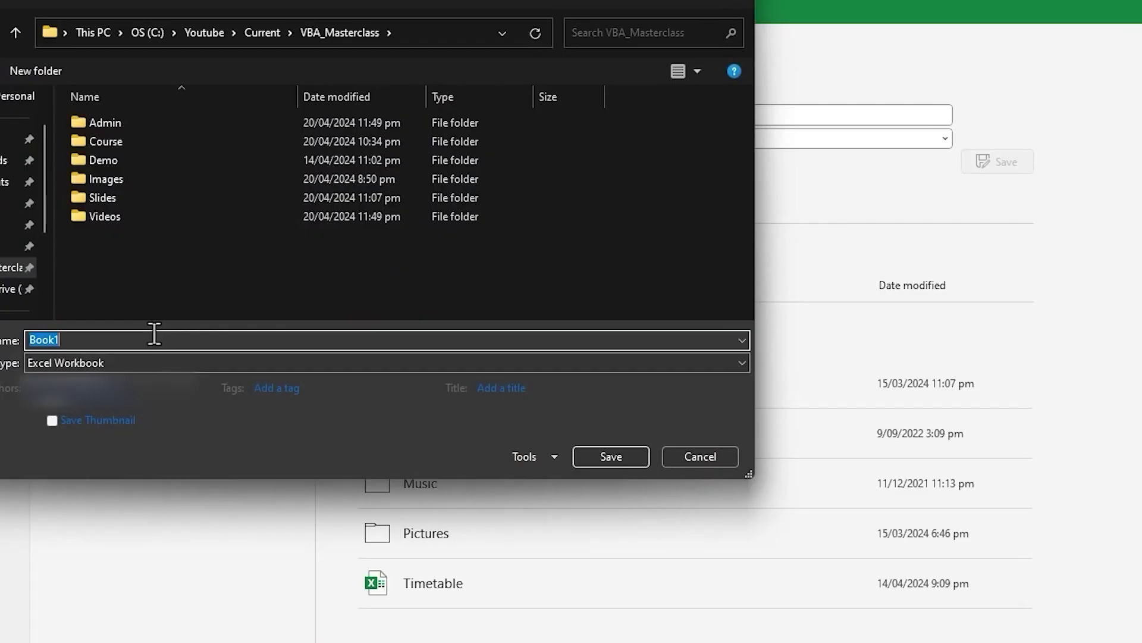
type("AddName")
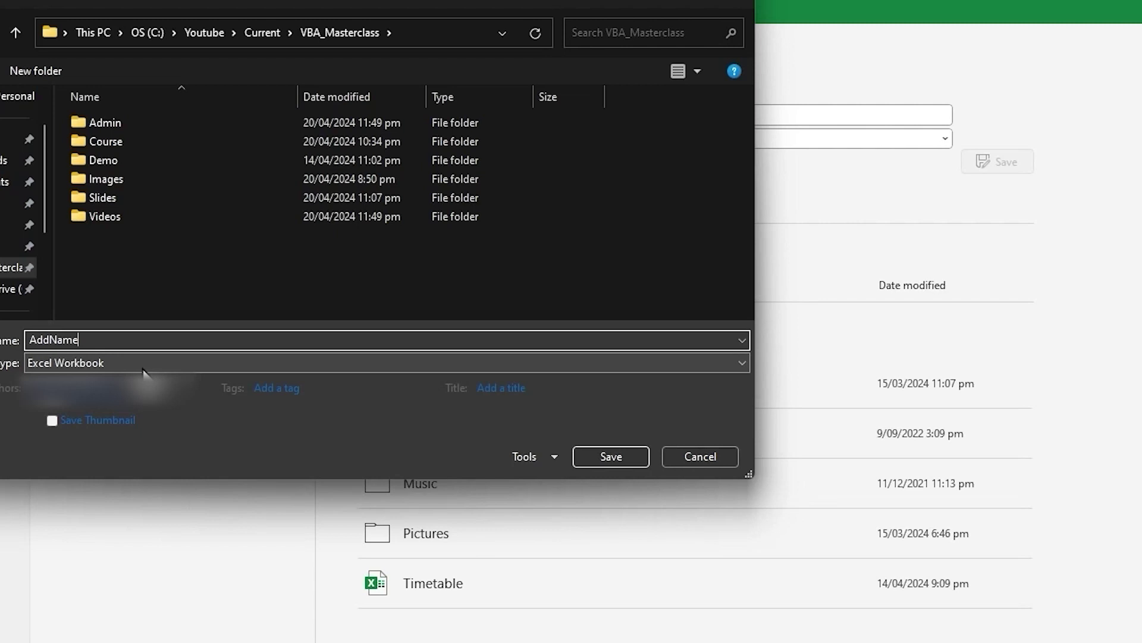
left_click(601, 455)
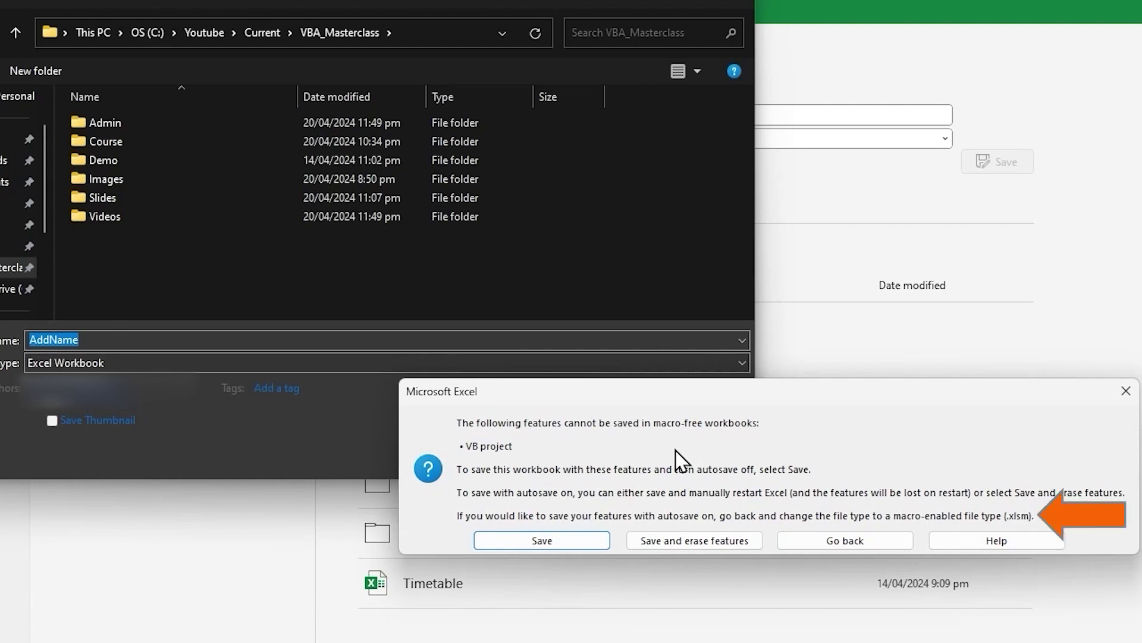
left_click(847, 541)
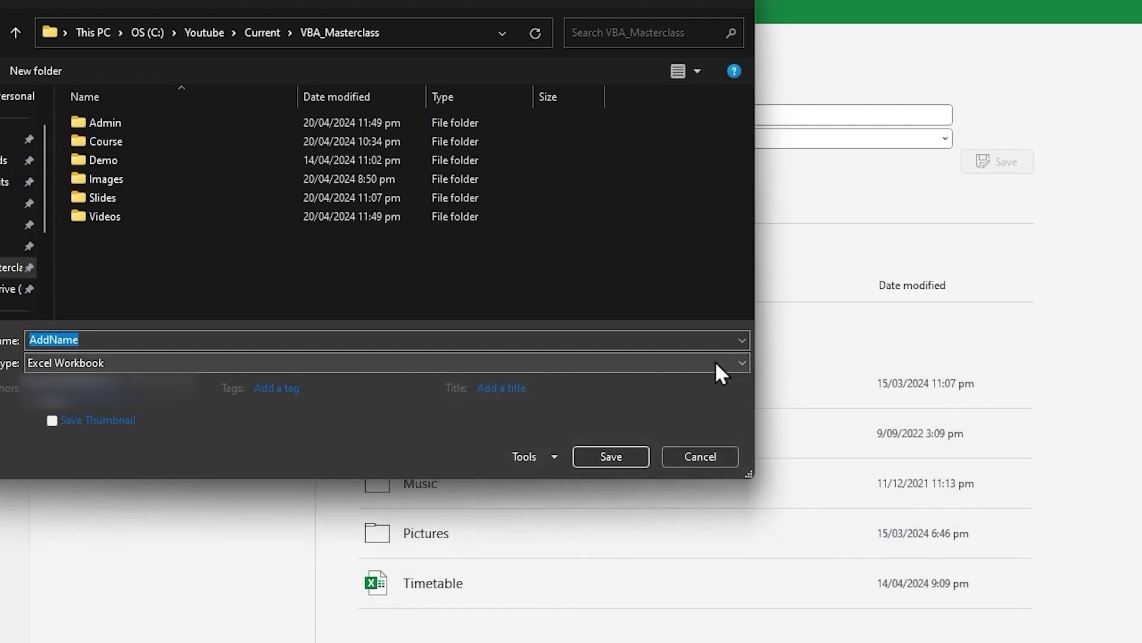
left_click(716, 362)
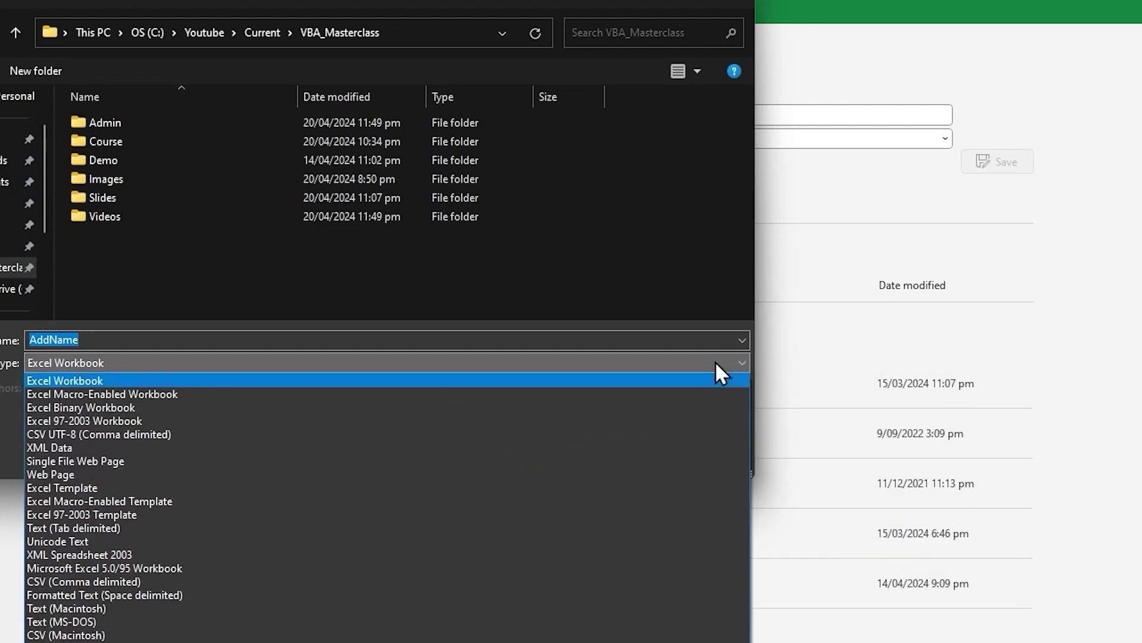
left_click(691, 394)
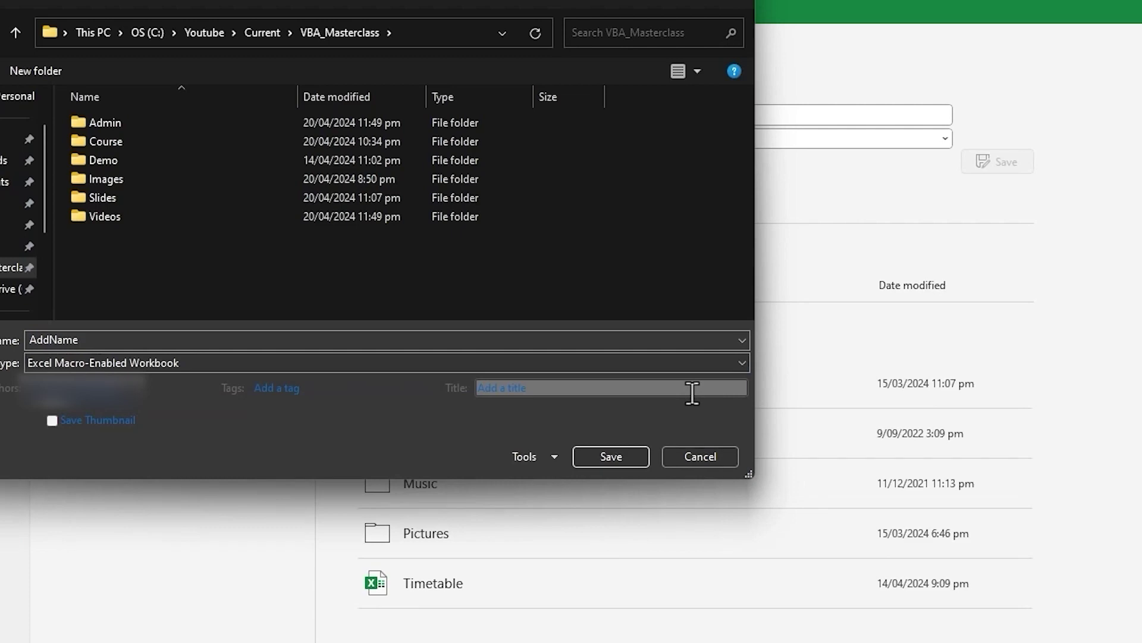
Step: Complete saving AddName as a macro-enabled workbook in VBA_Masterclass
left_click(611, 456)
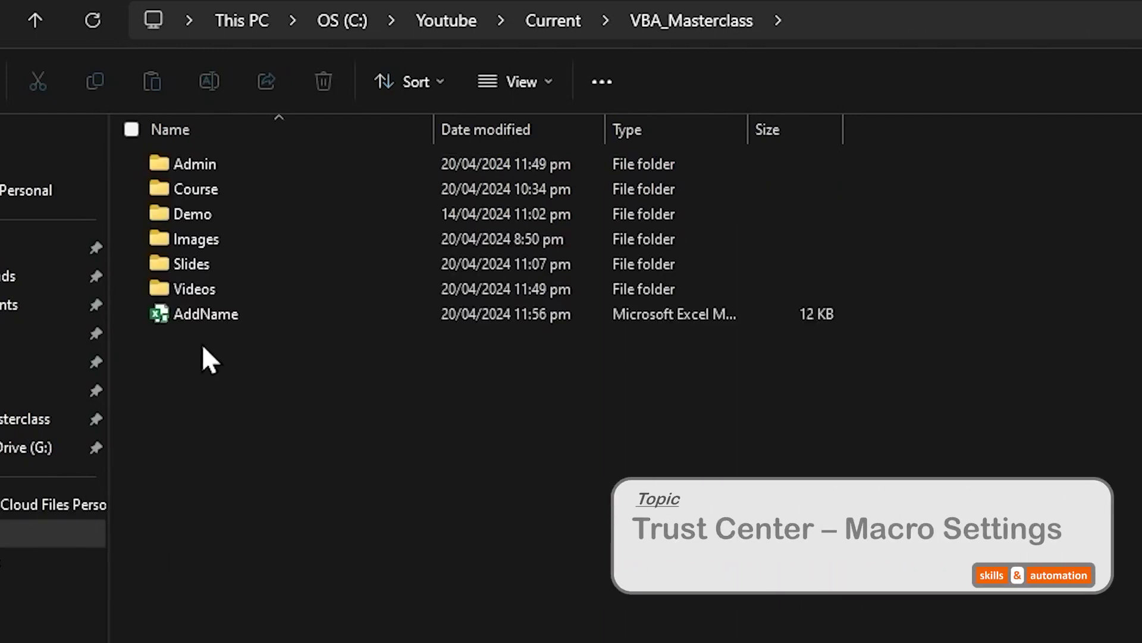
Step: Open AddName from File Explorer, enable its macro content, then reopen it
double_click(203, 316)
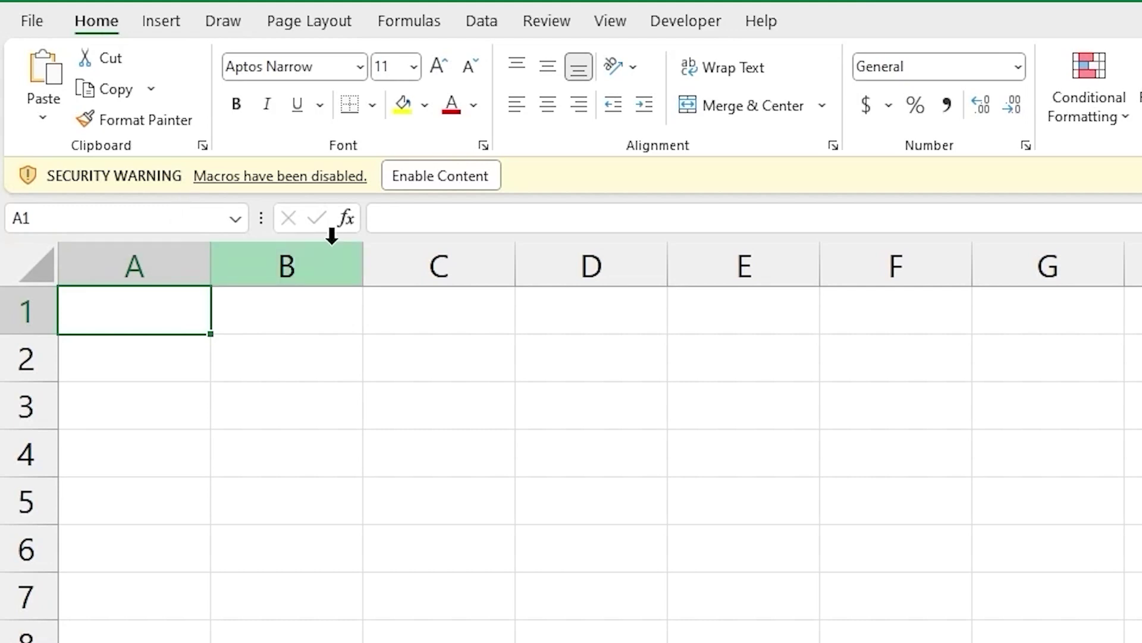
left_click(454, 177)
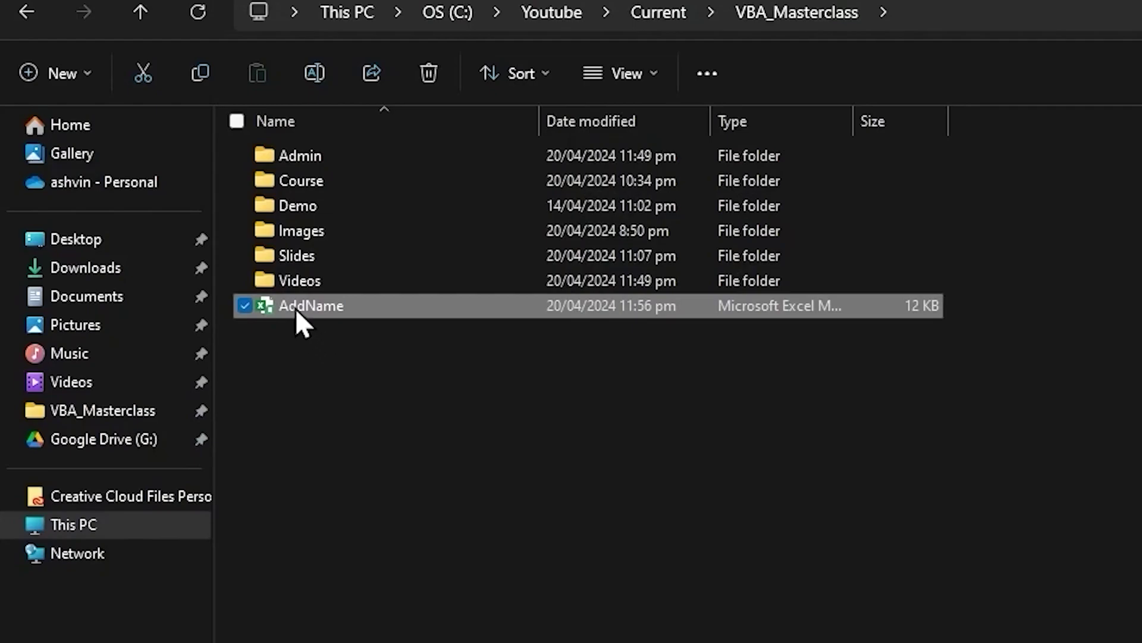
double_click(310, 306)
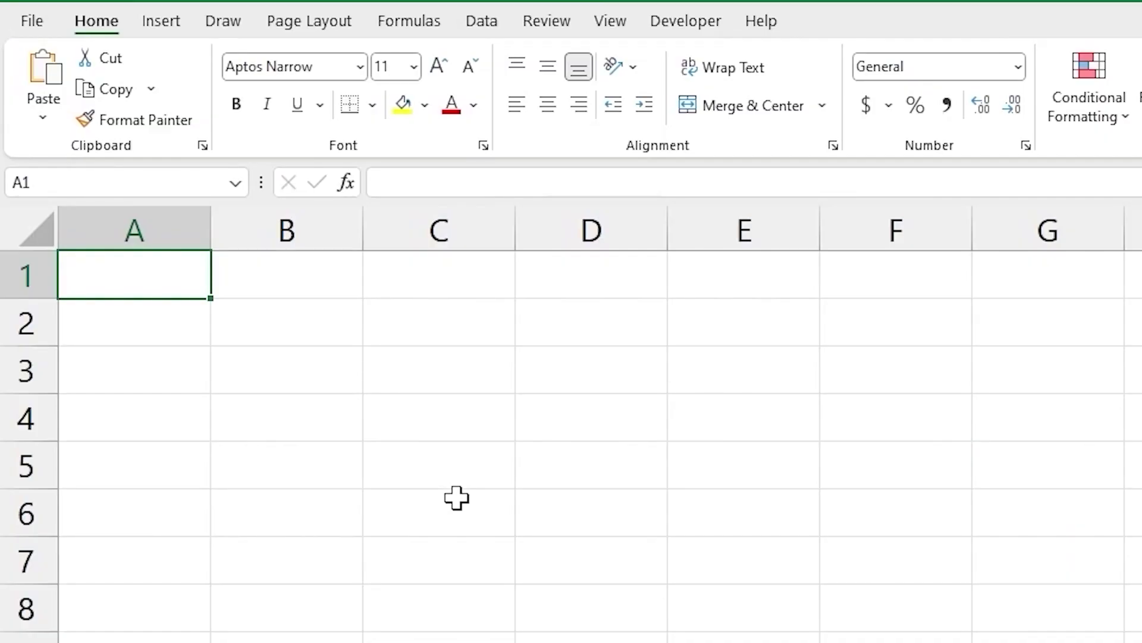
left_click(691, 24)
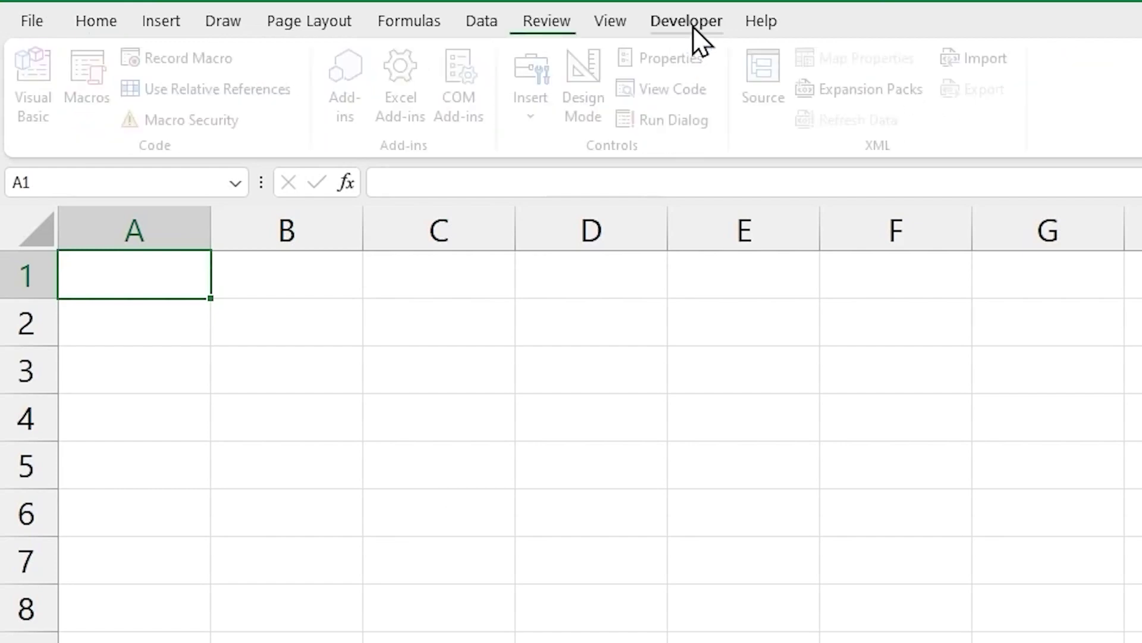
left_click(219, 132)
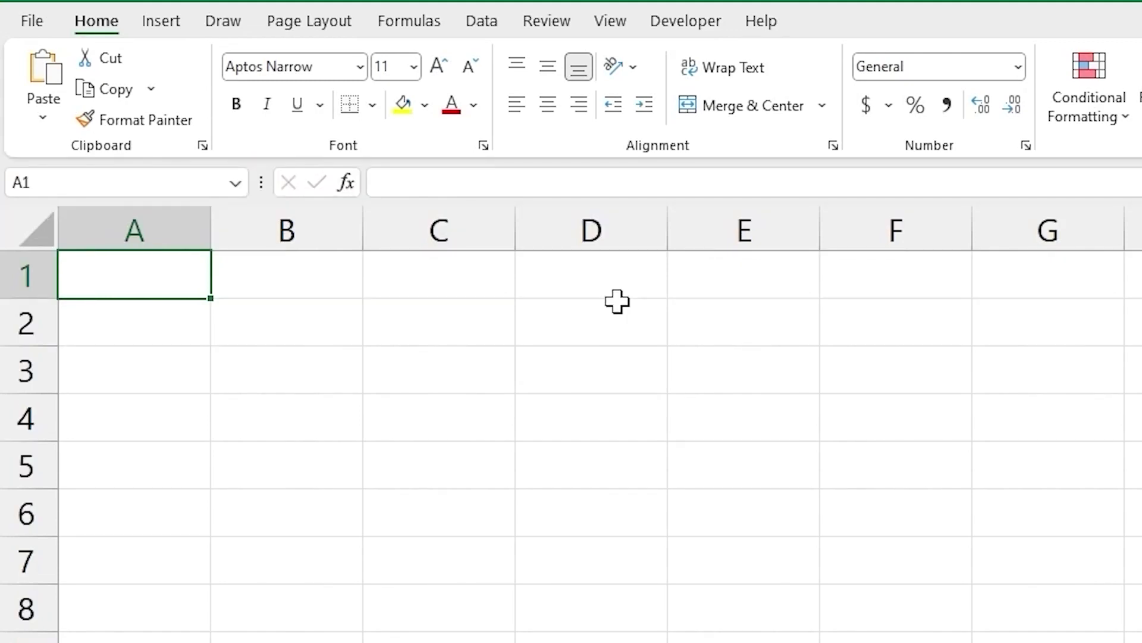
Step: Add C:\Youtube\Current\VBA_Masterclass\ as a Trust Center trusted location, including its subfolders
left_click(668, 19)
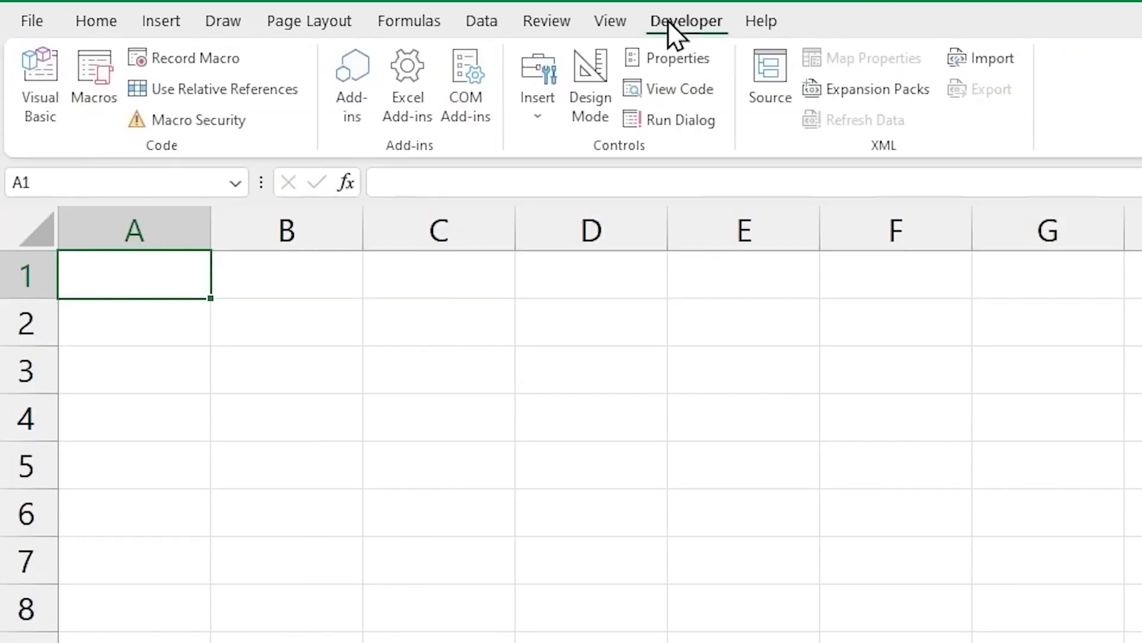
left_click(237, 122)
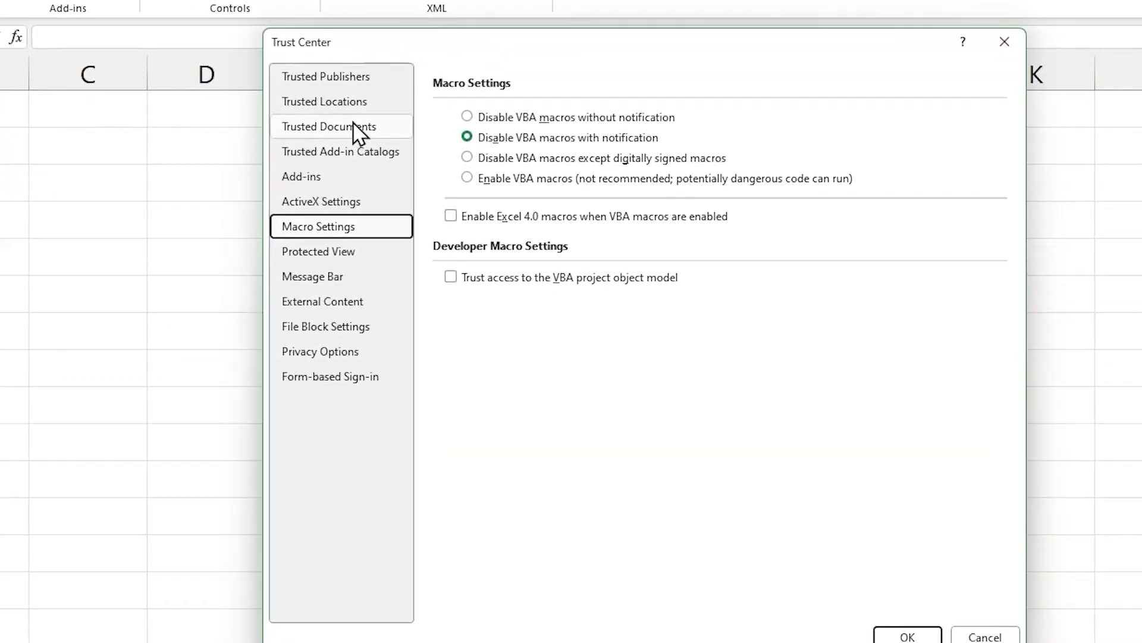
left_click(753, 284)
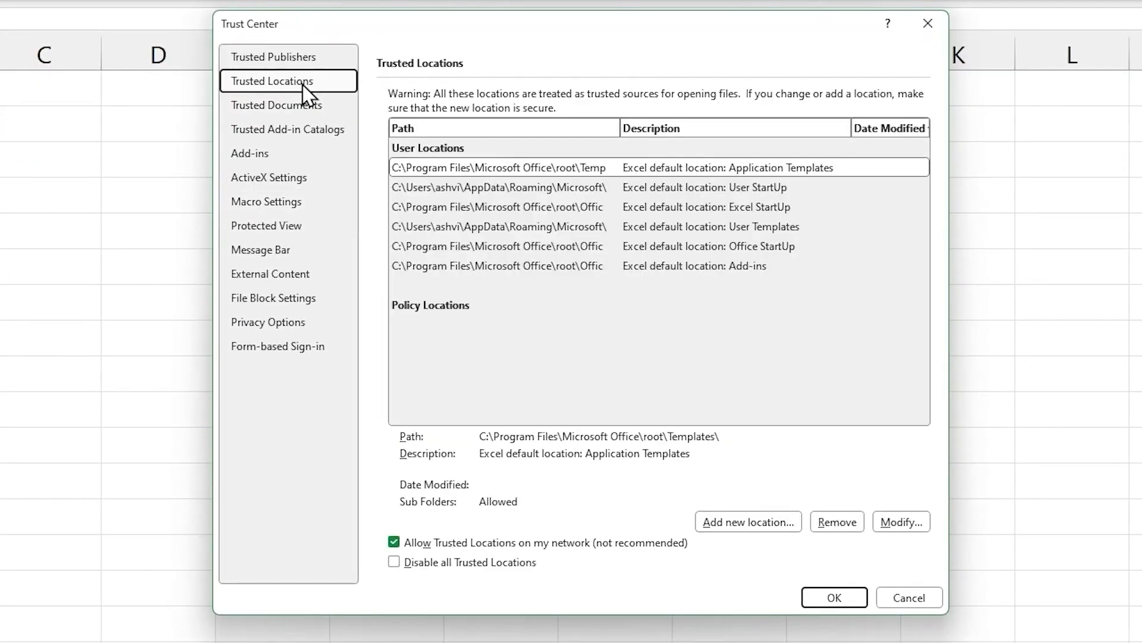
left_click(754, 524)
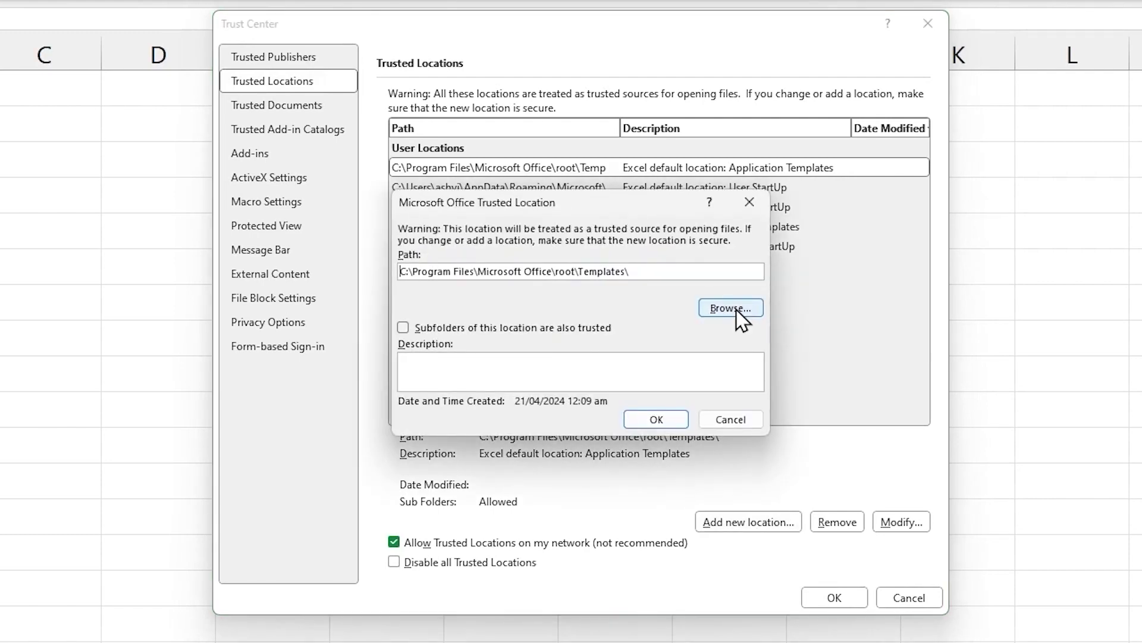
left_click(737, 311)
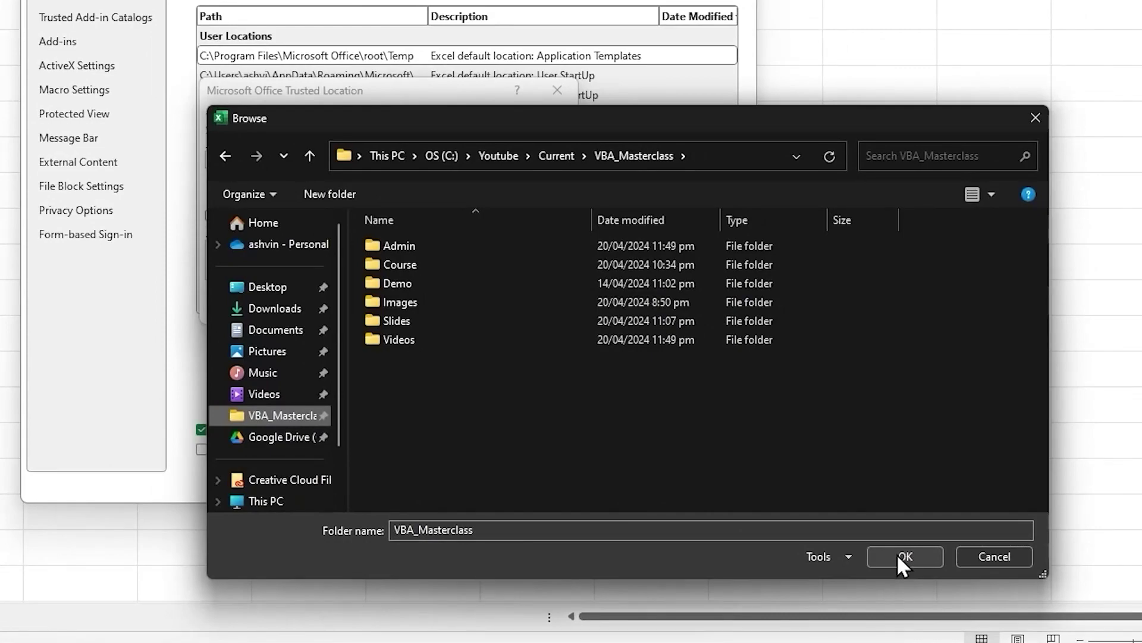
left_click(901, 556)
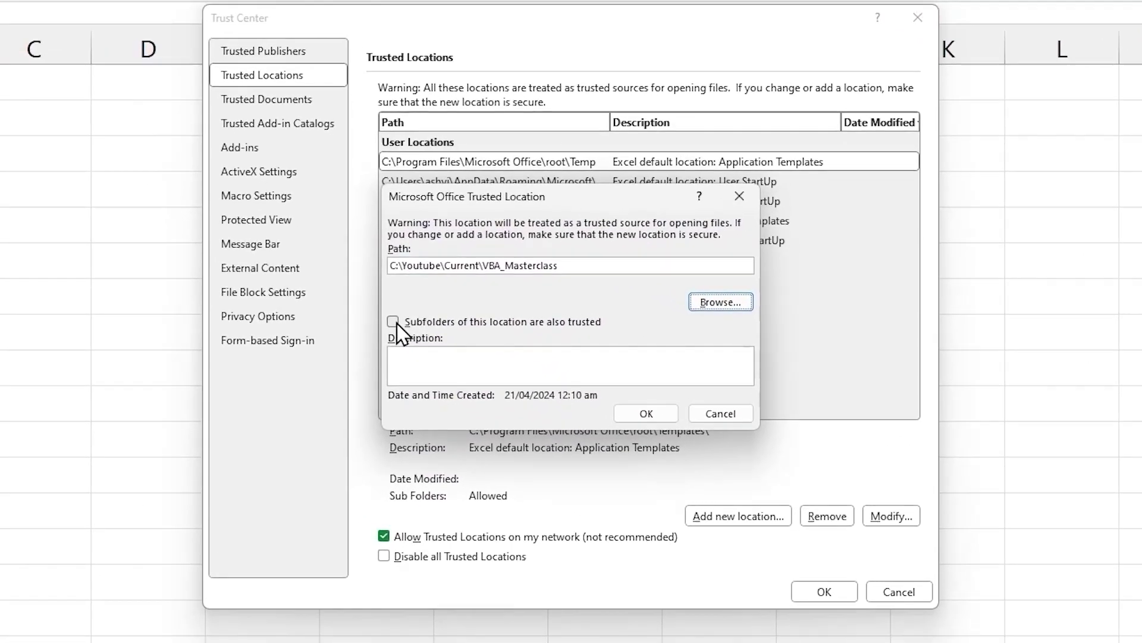
left_click(403, 328)
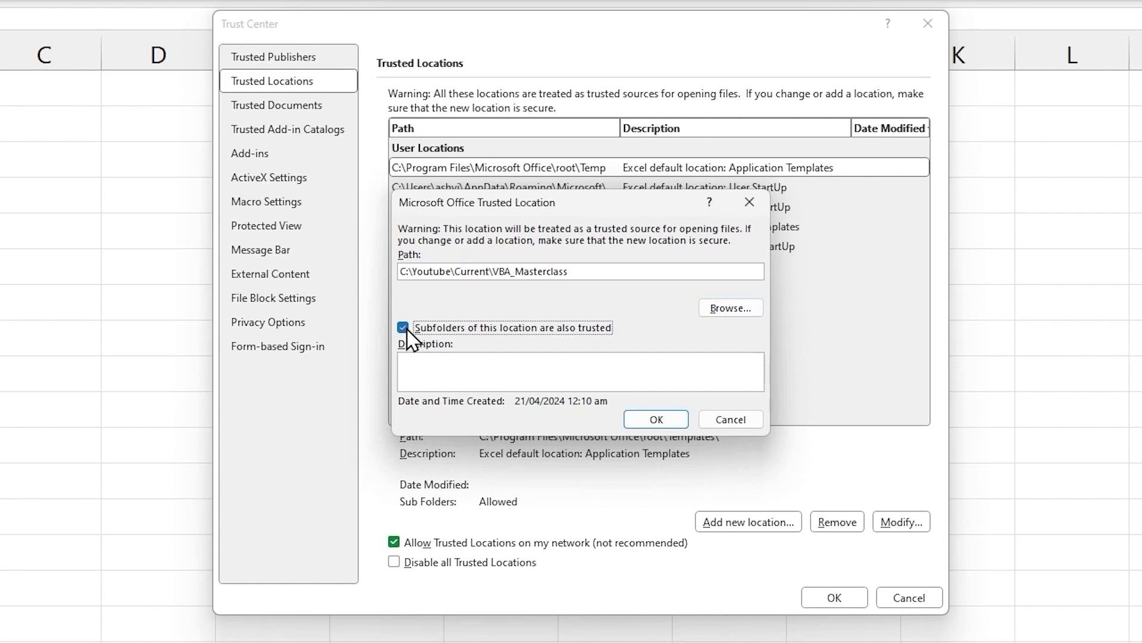
left_click(656, 420)
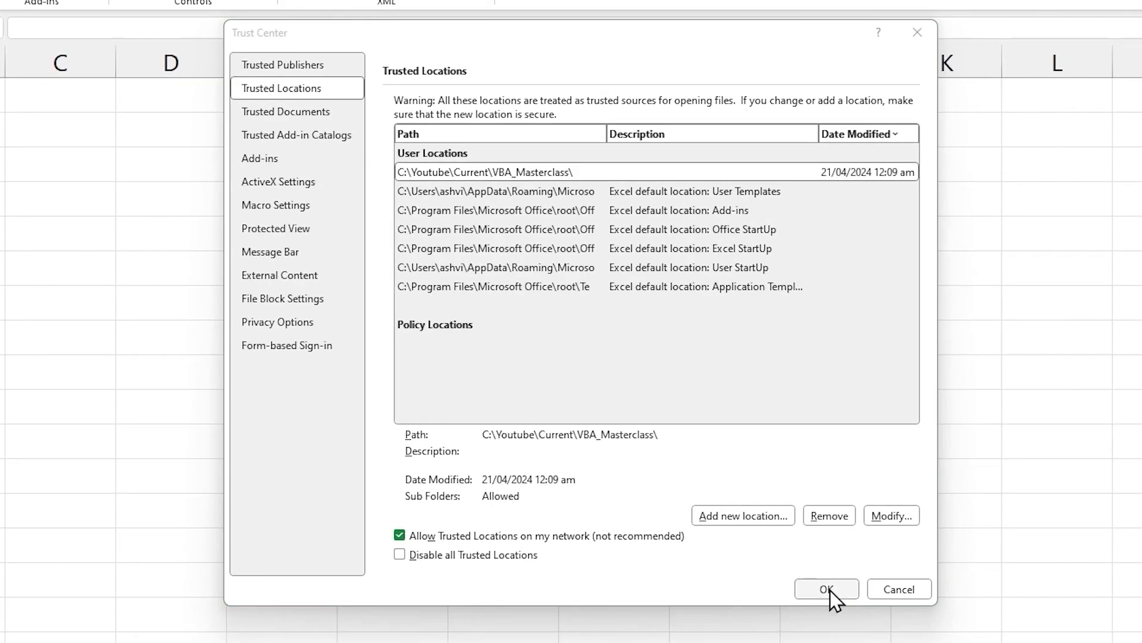
left_click(827, 589)
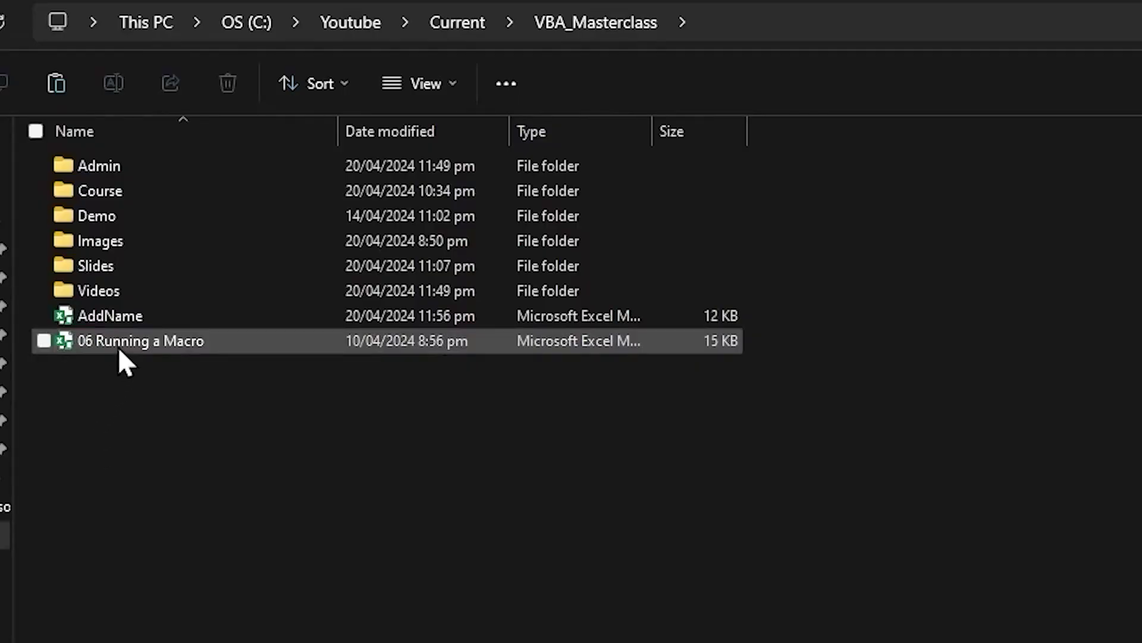
Step: Move 06 Running a Macro to the desktop and open it from outside the trusted folder
left_click(119, 344)
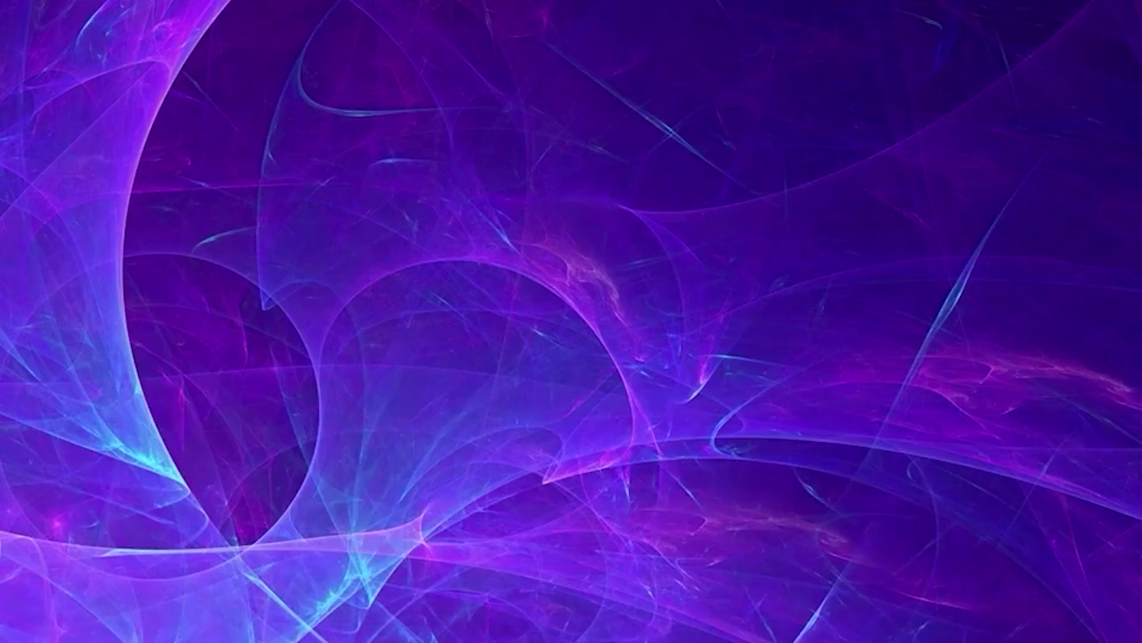
key("ctrl+v")
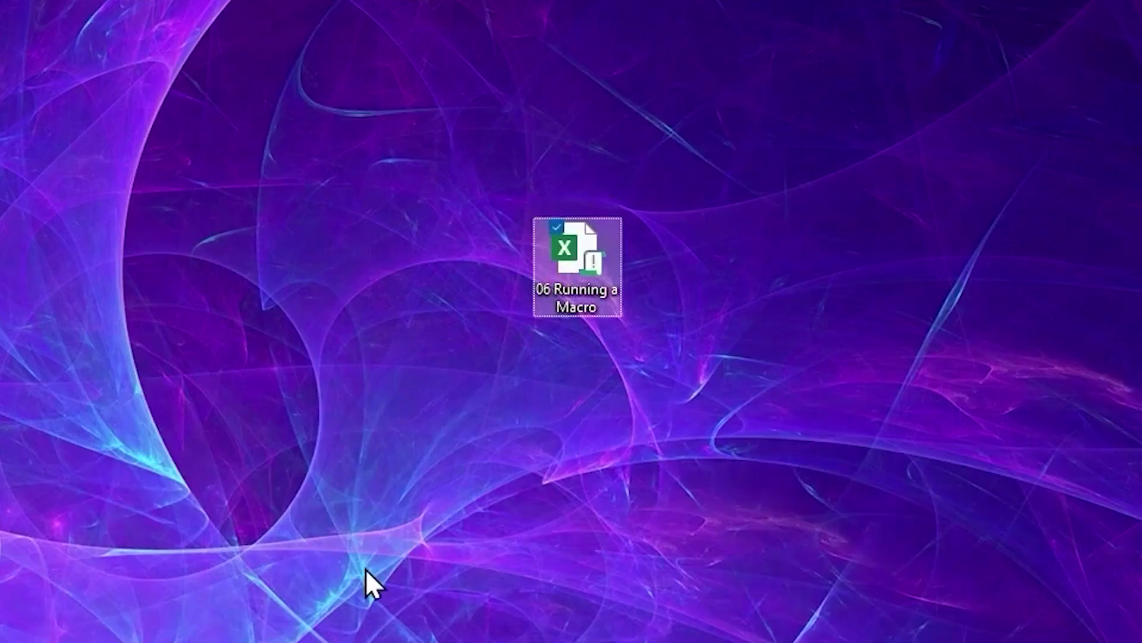
double_click(570, 252)
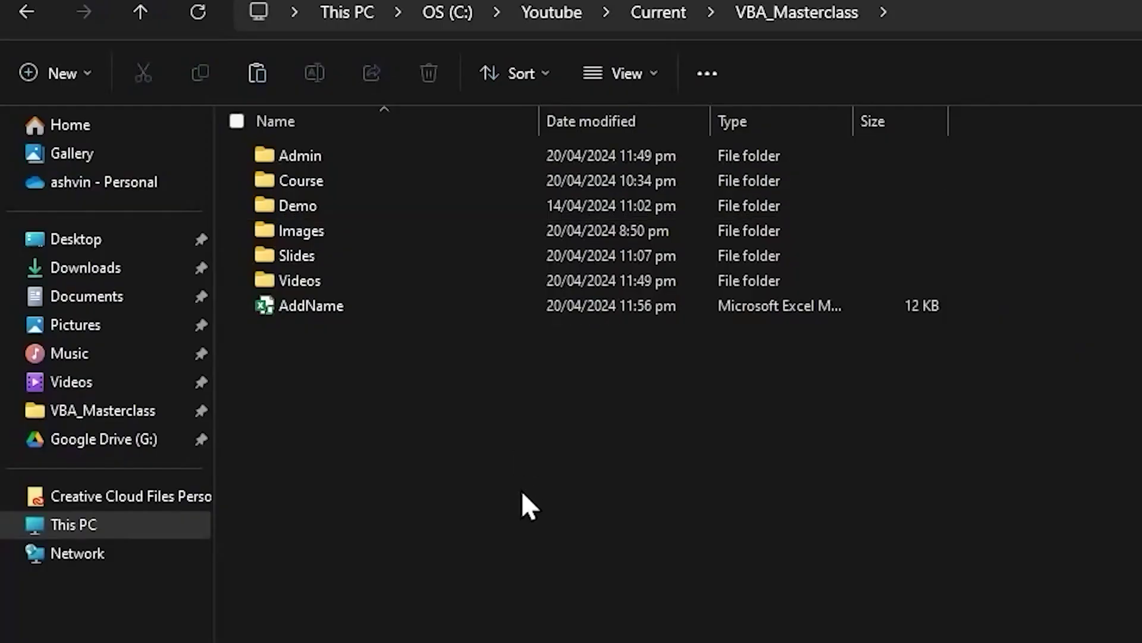
Step: Paste 06 Running a Macro back into VBA_Masterclass and open AddName from there
key("ctrl+v")
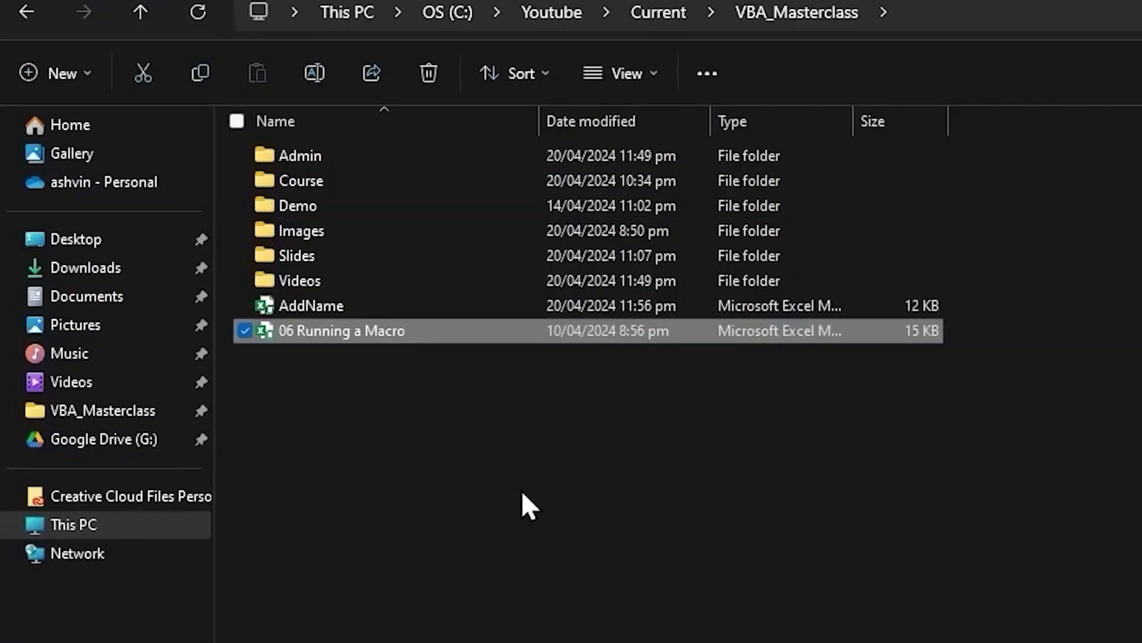
left_click(470, 441)
left_click(377, 331)
double_click(377, 329)
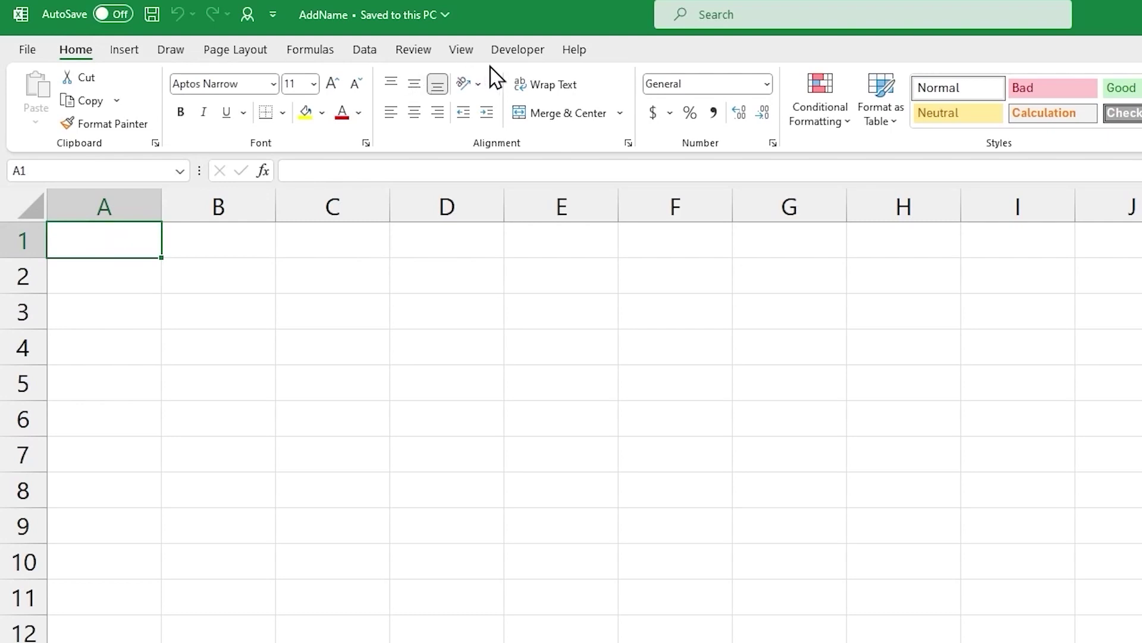
Step: Start recording a macro named ChangeCellColour, stored in the Personal Macro Workbook
left_click(507, 49)
left_click(152, 78)
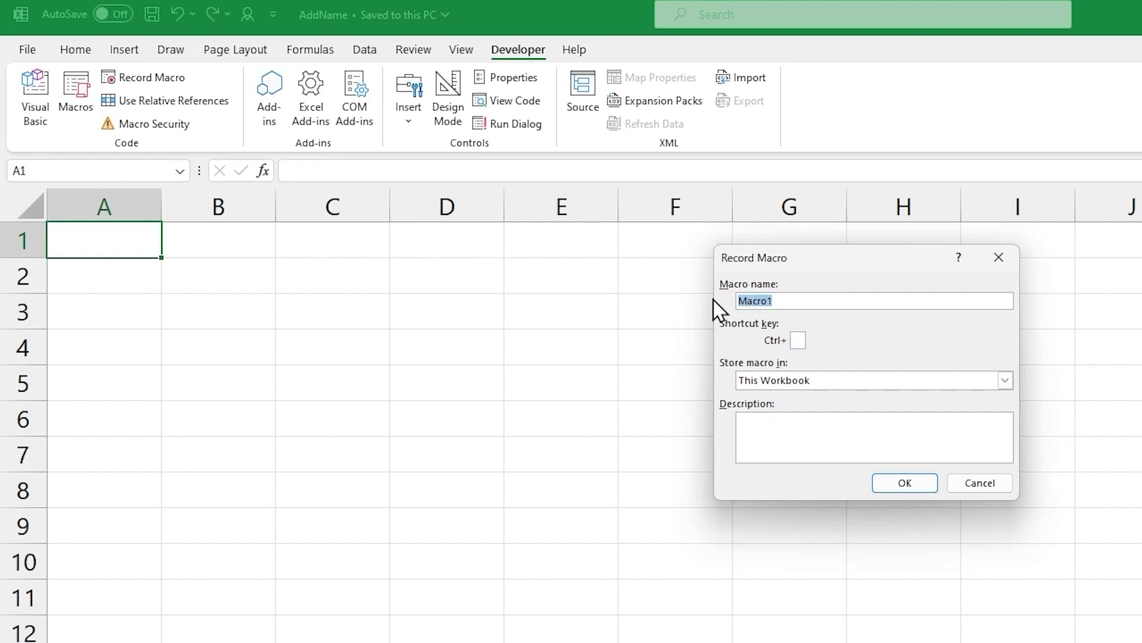
type("ChangeCellColour")
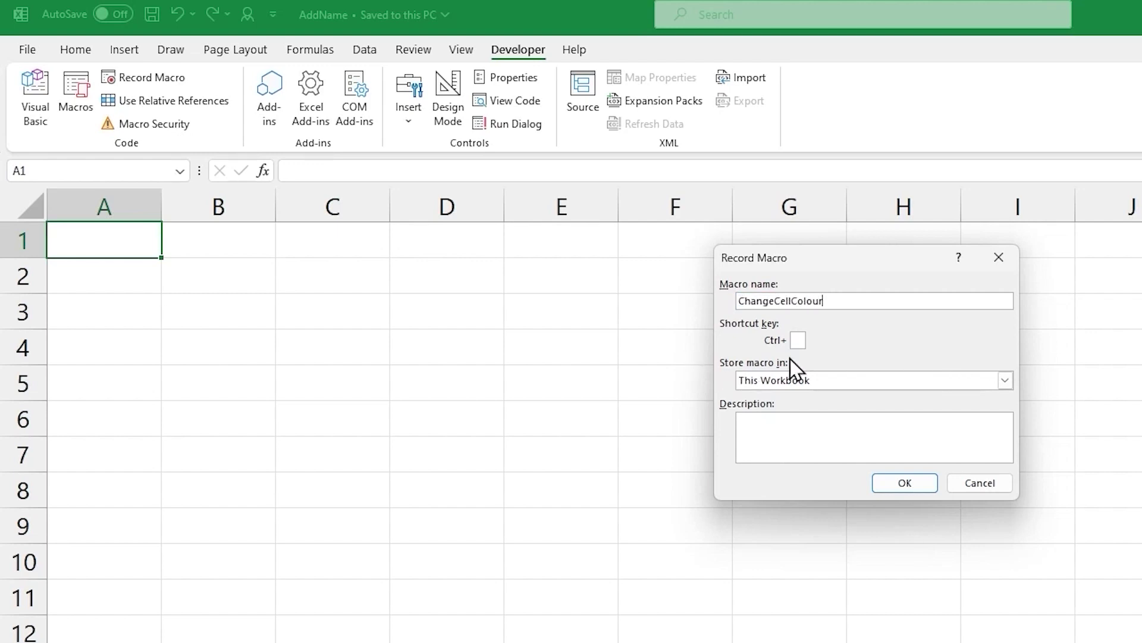
left_click(1005, 380)
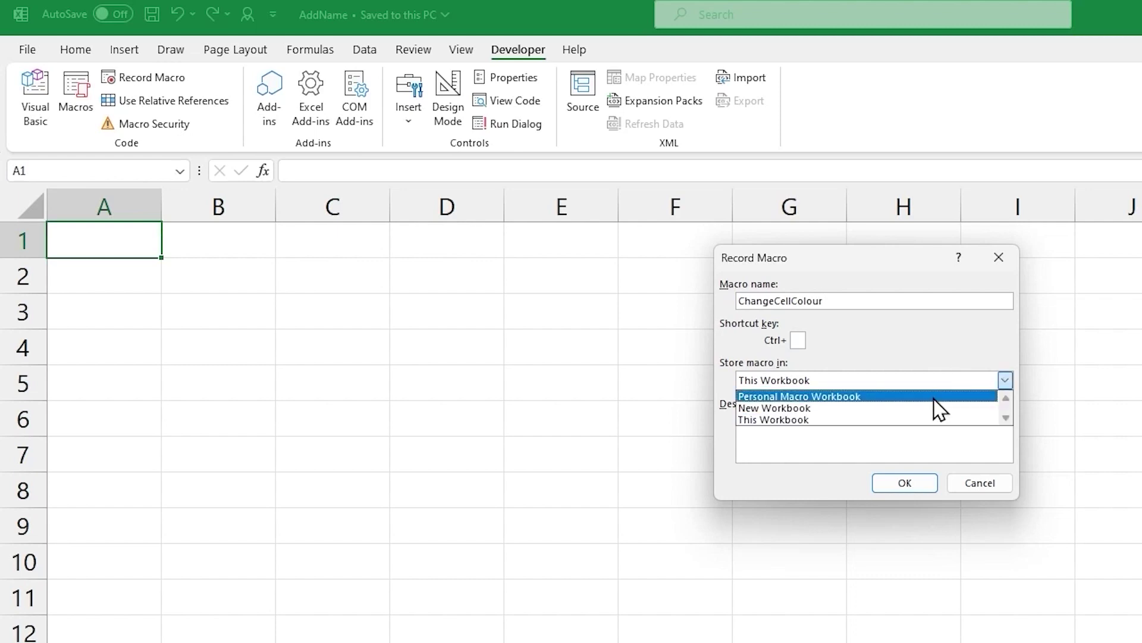
left_click(937, 396)
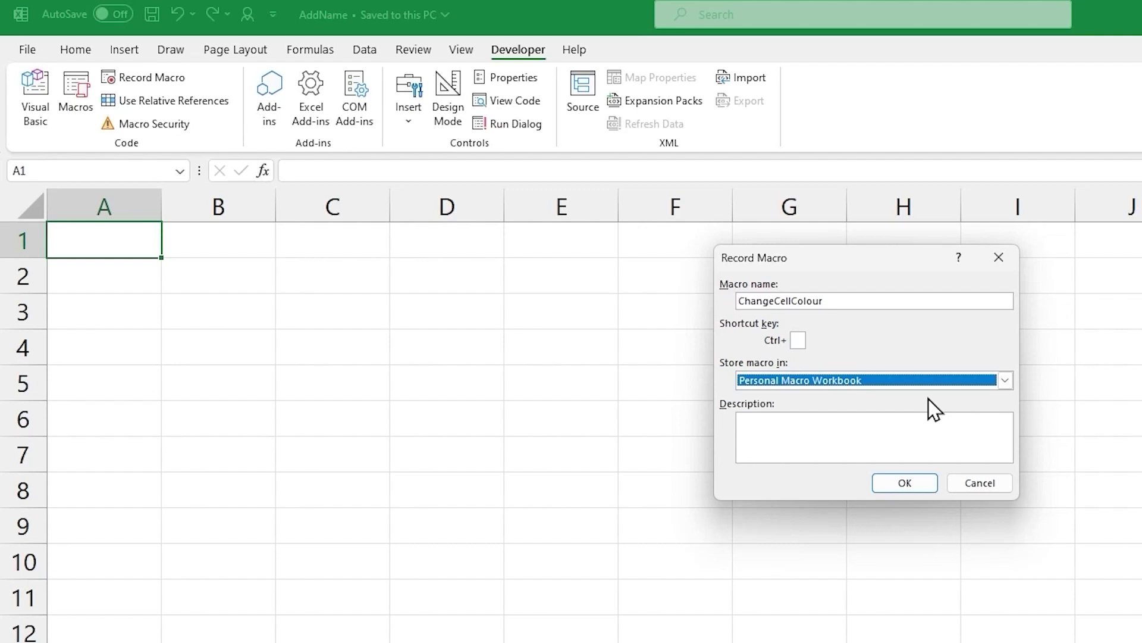
left_click(918, 482)
Step: Fill cell A1 yellow, stop the recording, and save AddName
left_click(87, 53)
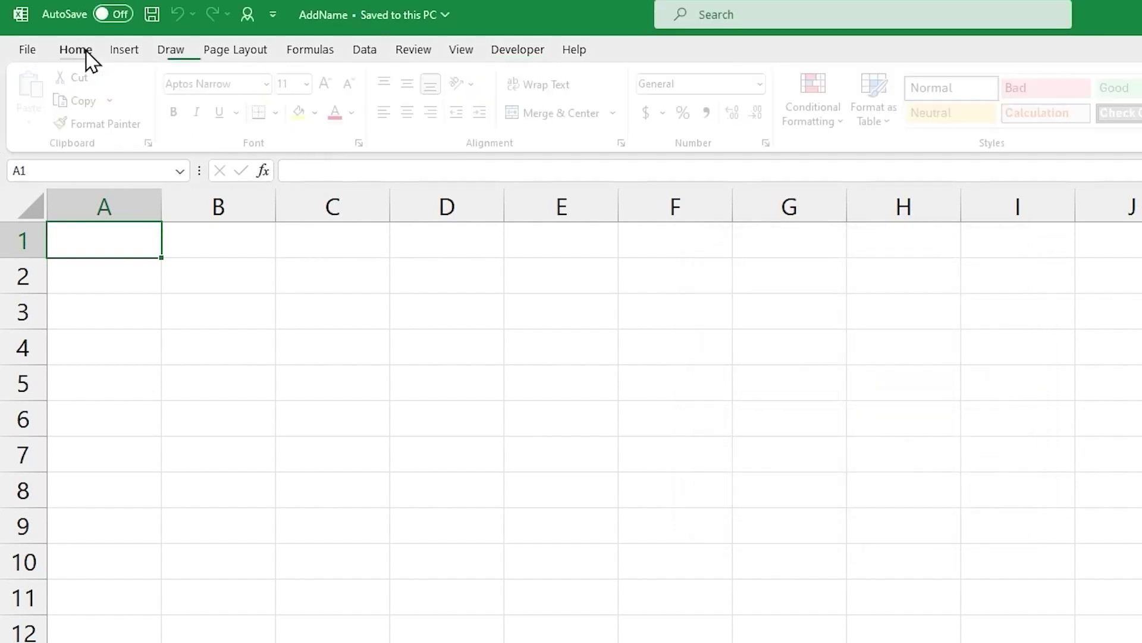
left_click(307, 113)
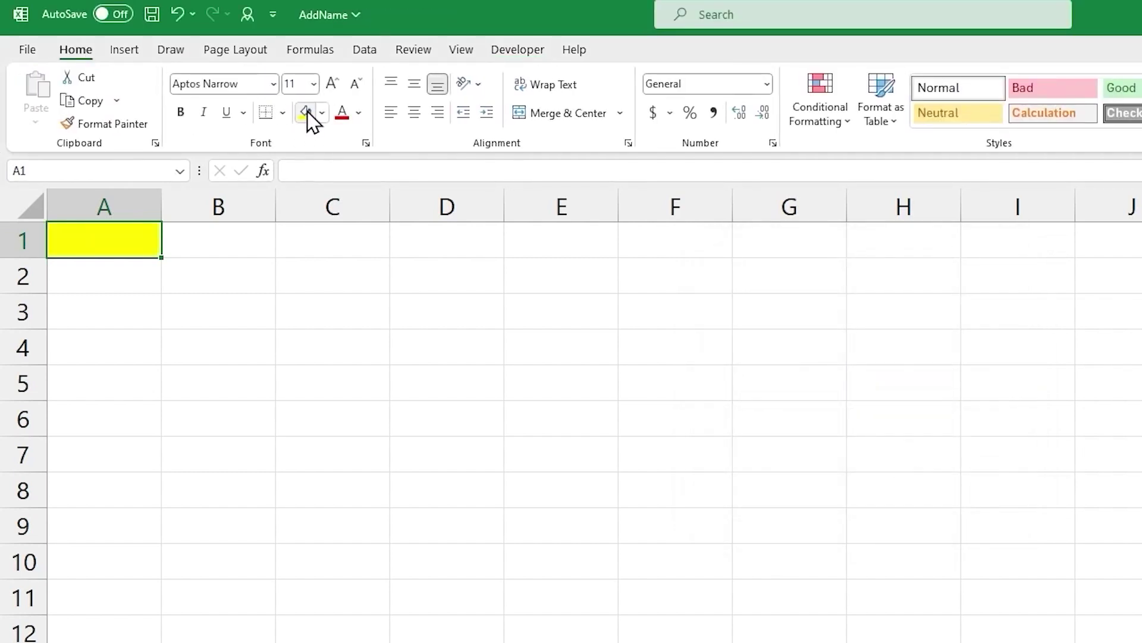
left_click(516, 53)
left_click(130, 76)
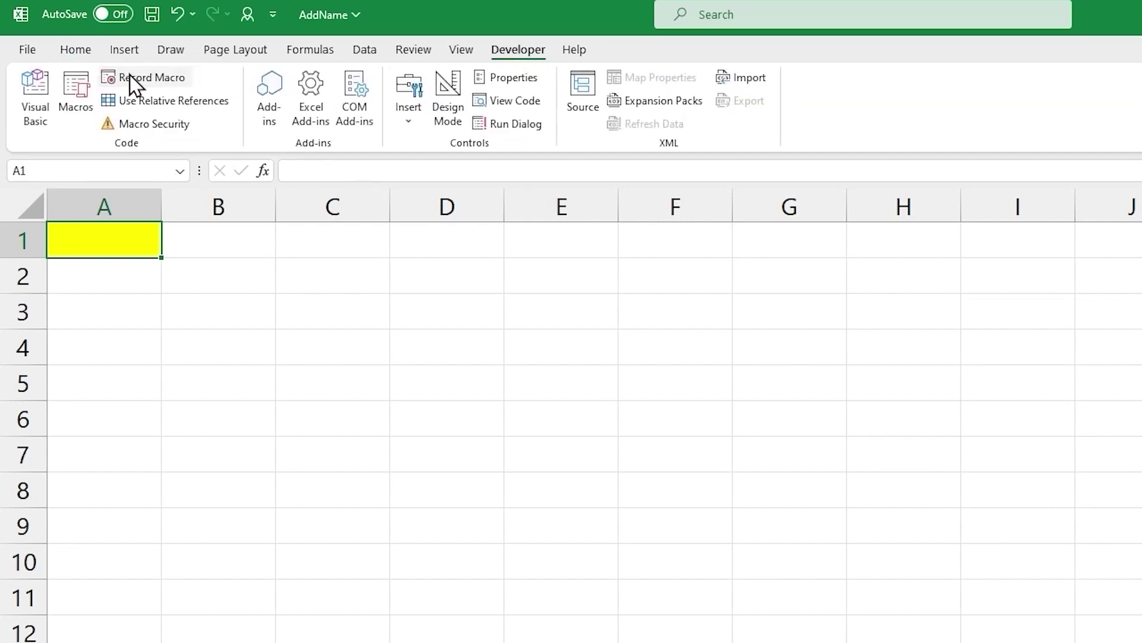
left_click(152, 14)
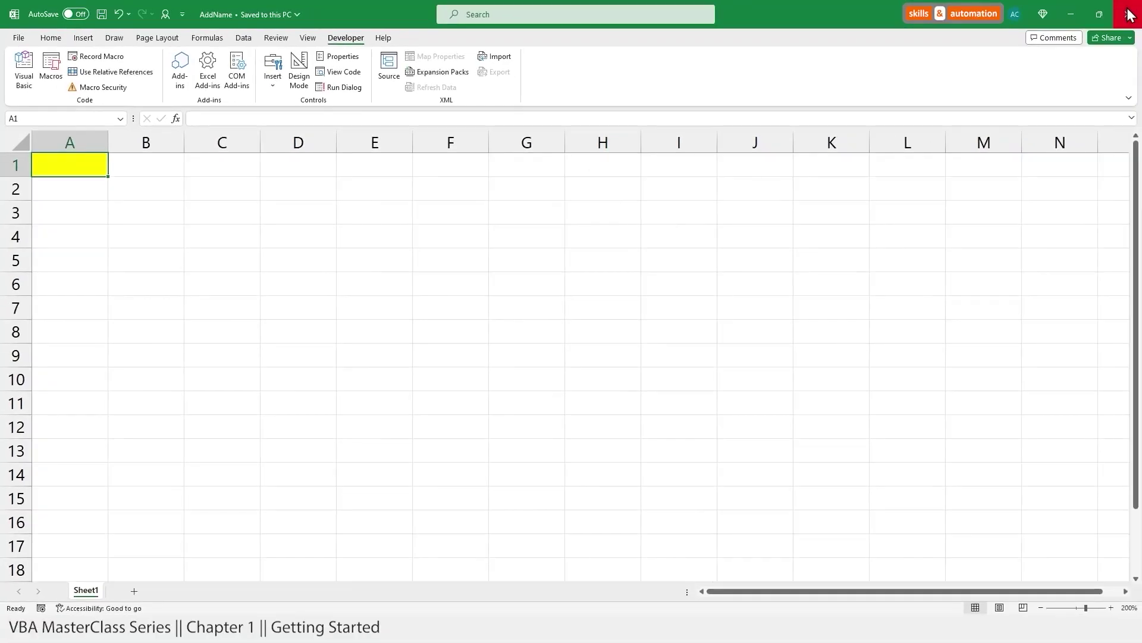
Step: Quit Excel and choose Save when prompted about the Personal Macro Workbook changes
left_click(1129, 15)
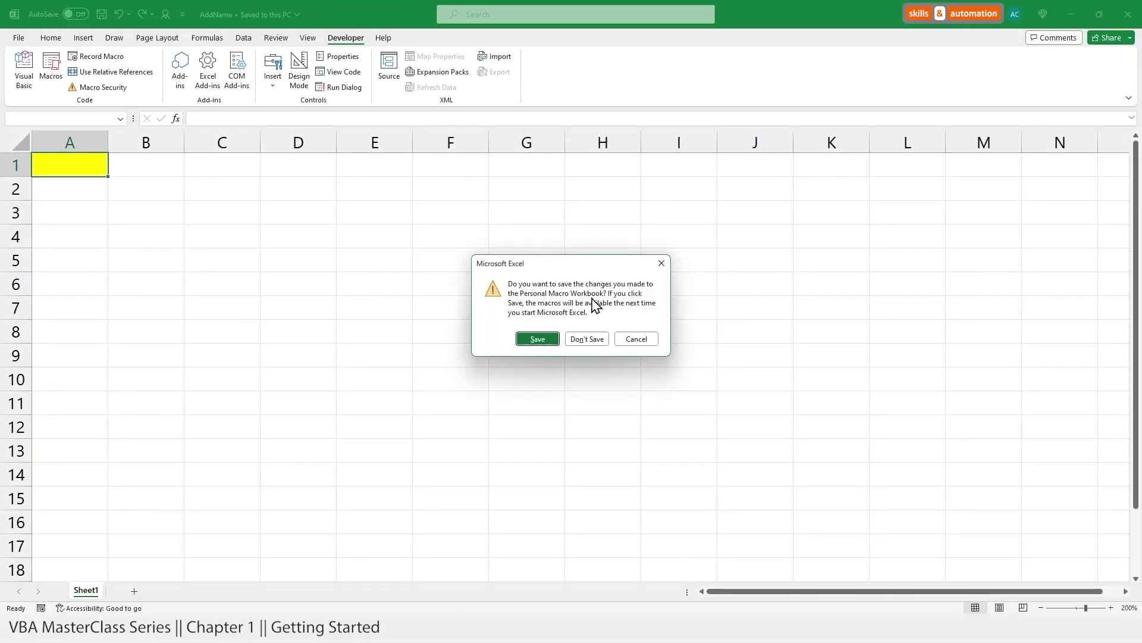
left_click(539, 340)
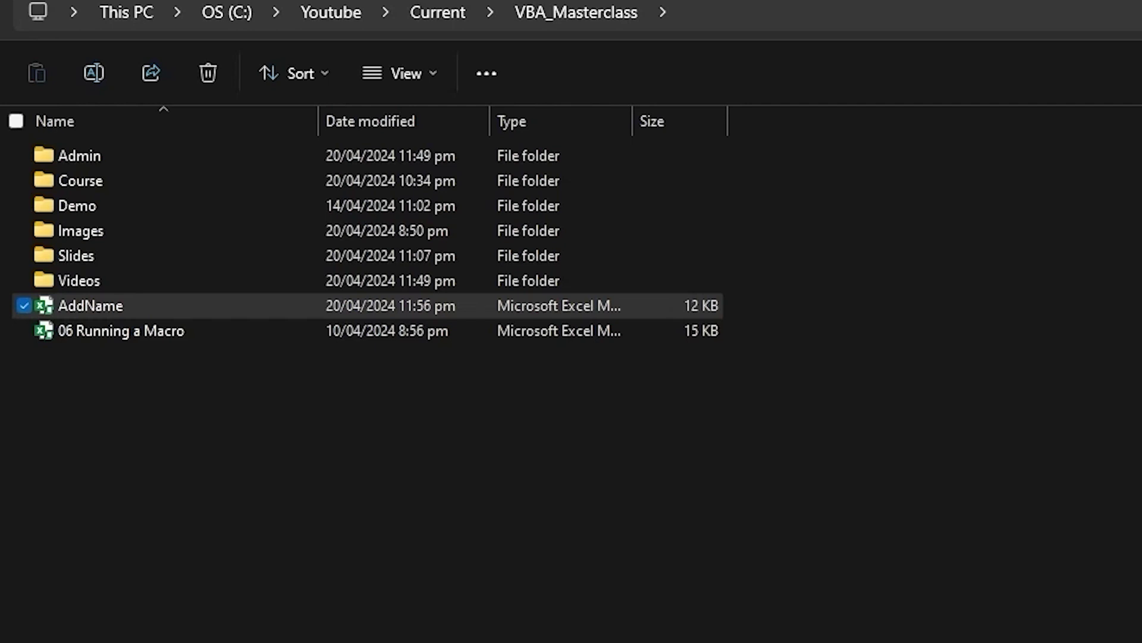
left_click(708, 13)
type("C:\\Users\\ashvi\\AppData\\Roaming\\Microsoft\\Excel\\XLSTART")
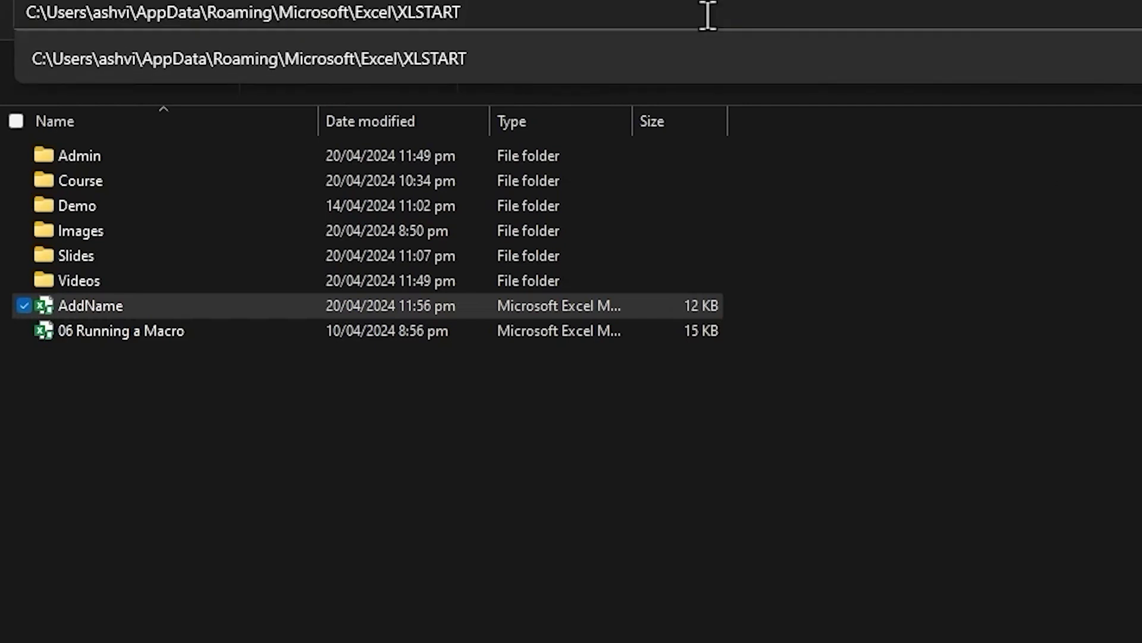
key("Return")
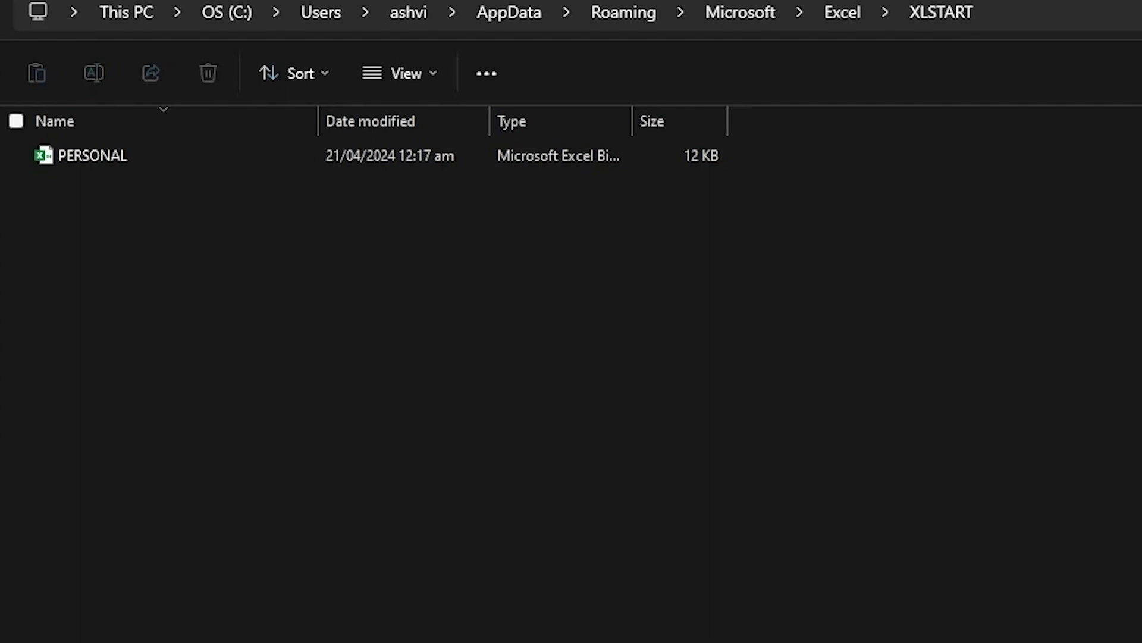
key("alt+Left")
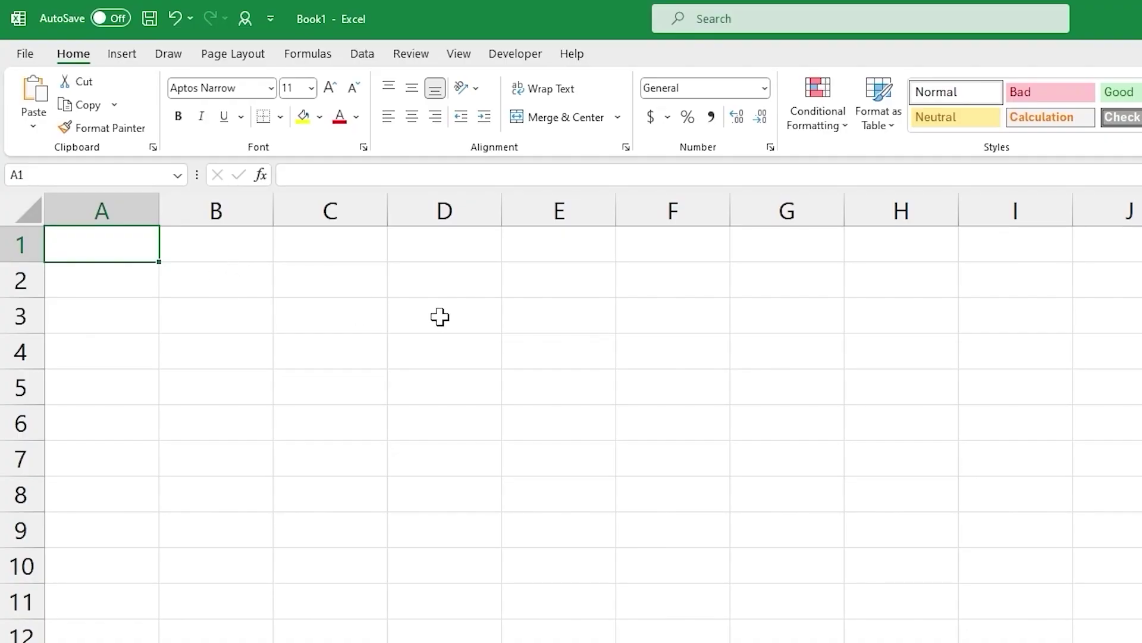
Step: Select D2 in Book1 and run the PERSONAL.XLSB ChangeCellColour macro to fill it yellow
left_click(415, 283)
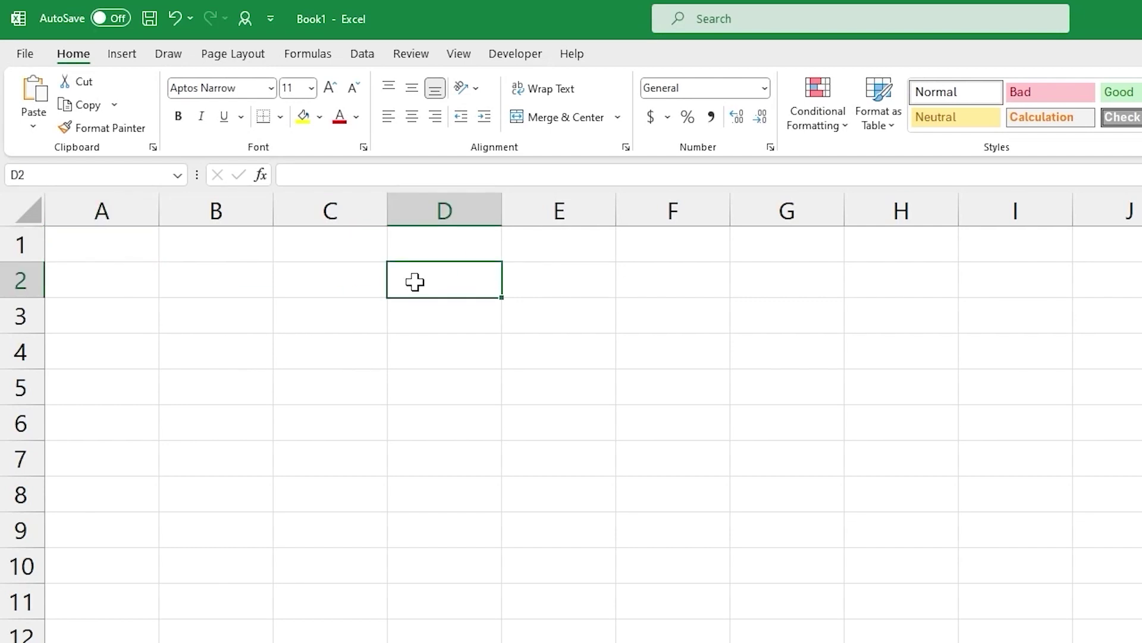
left_click(515, 54)
left_click(69, 91)
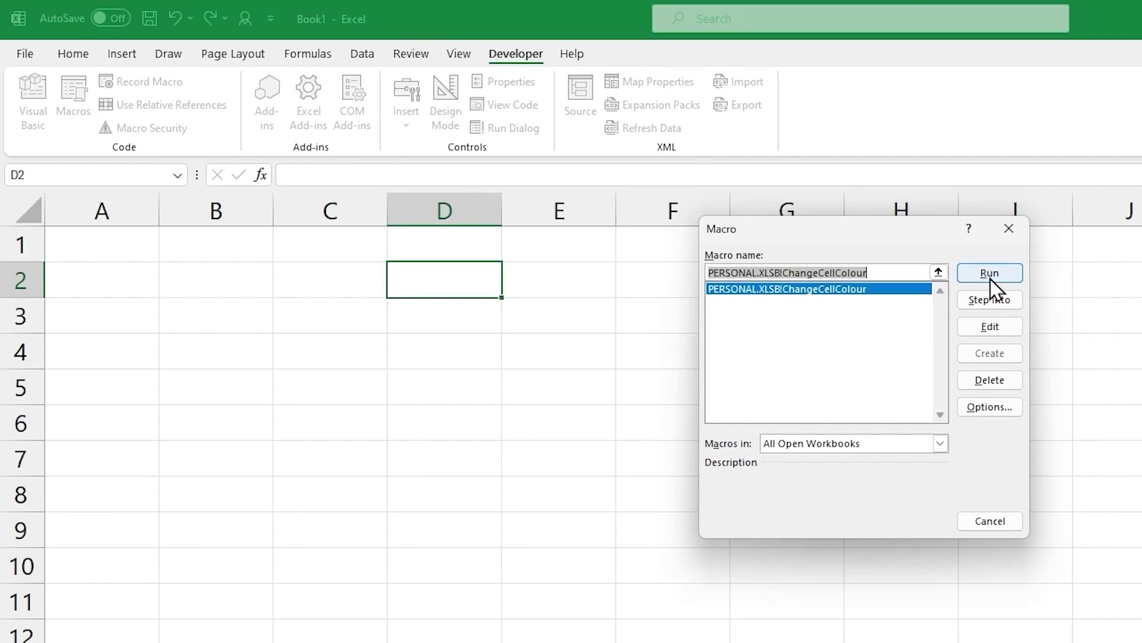
left_click(1005, 277)
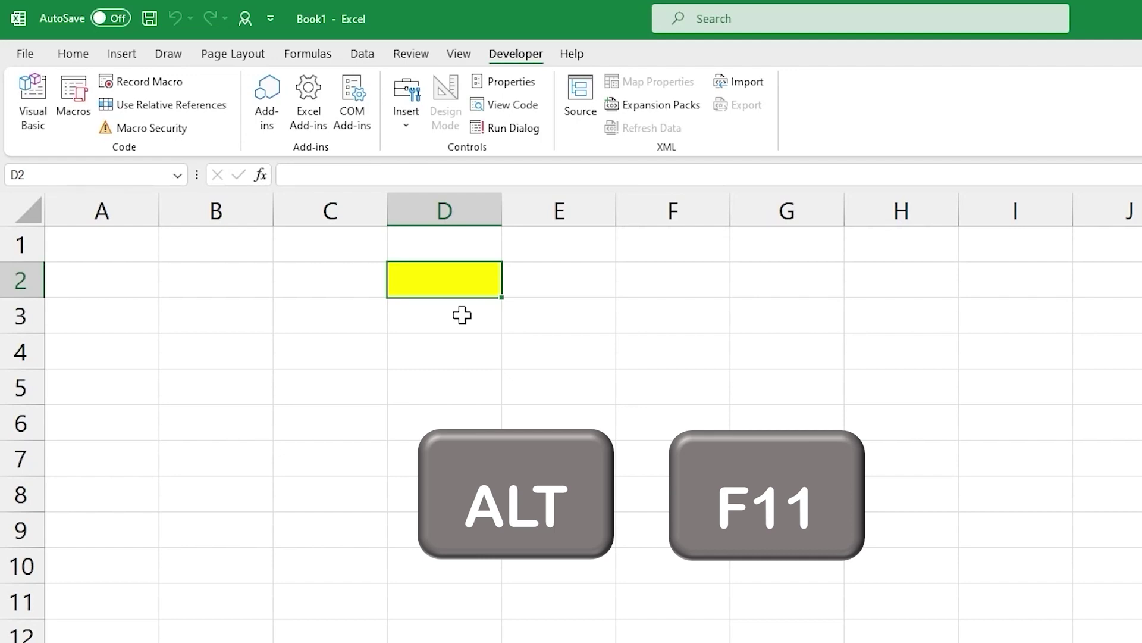
Step: In the VBA editor, open PERSONAL.XLSB Module1 to view the ChangeCellColour macro code
key("alt+F11")
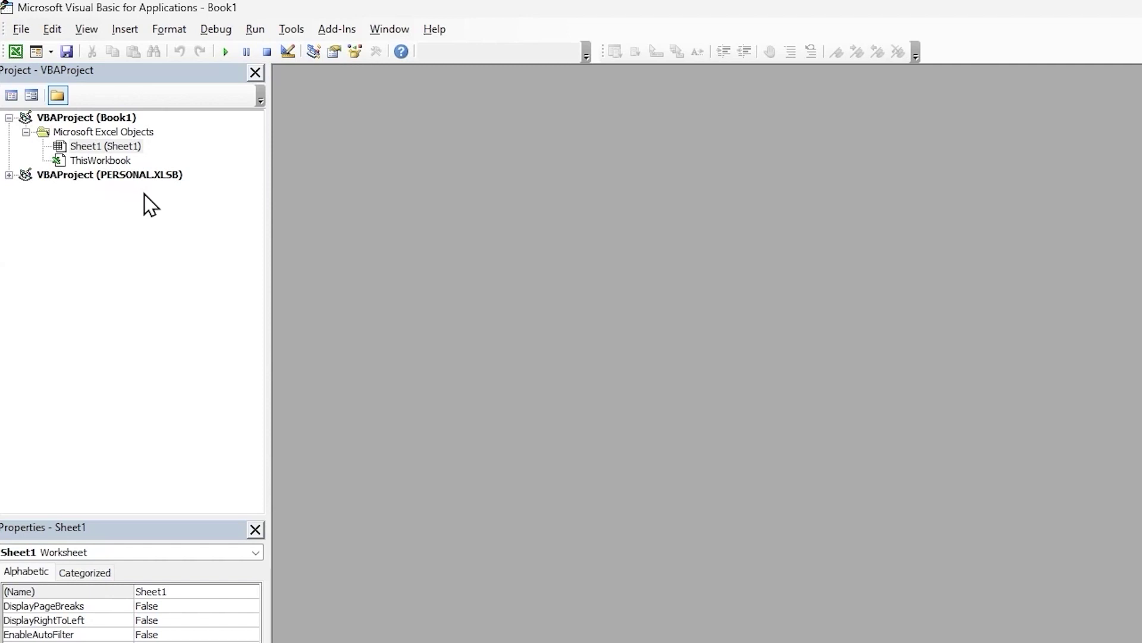
left_click(9, 174)
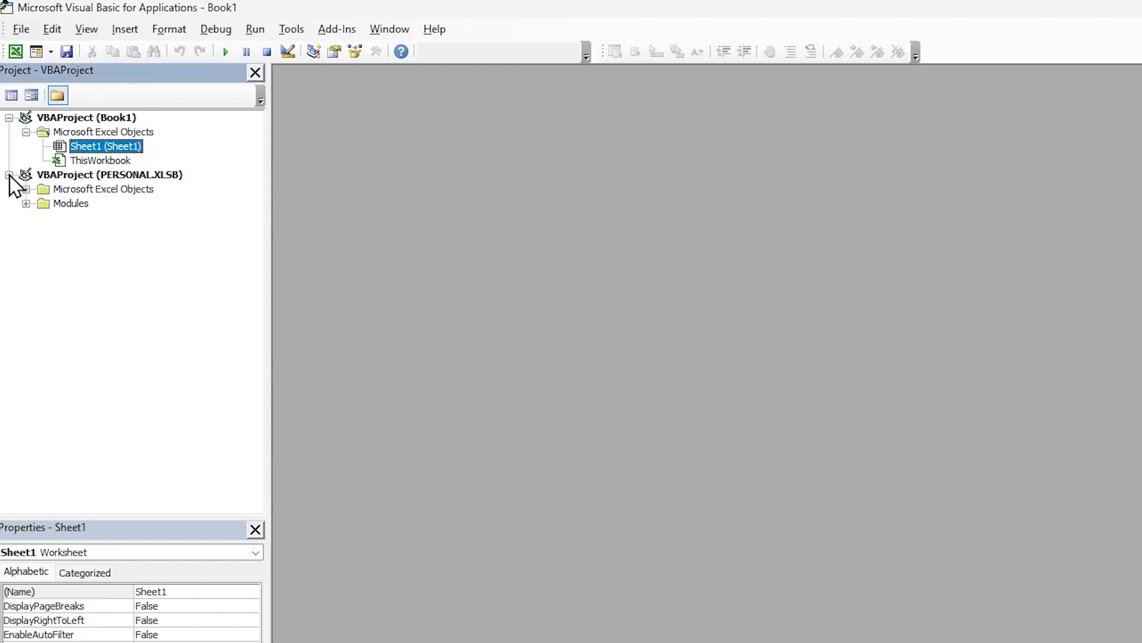
left_click(26, 203)
double_click(90, 217)
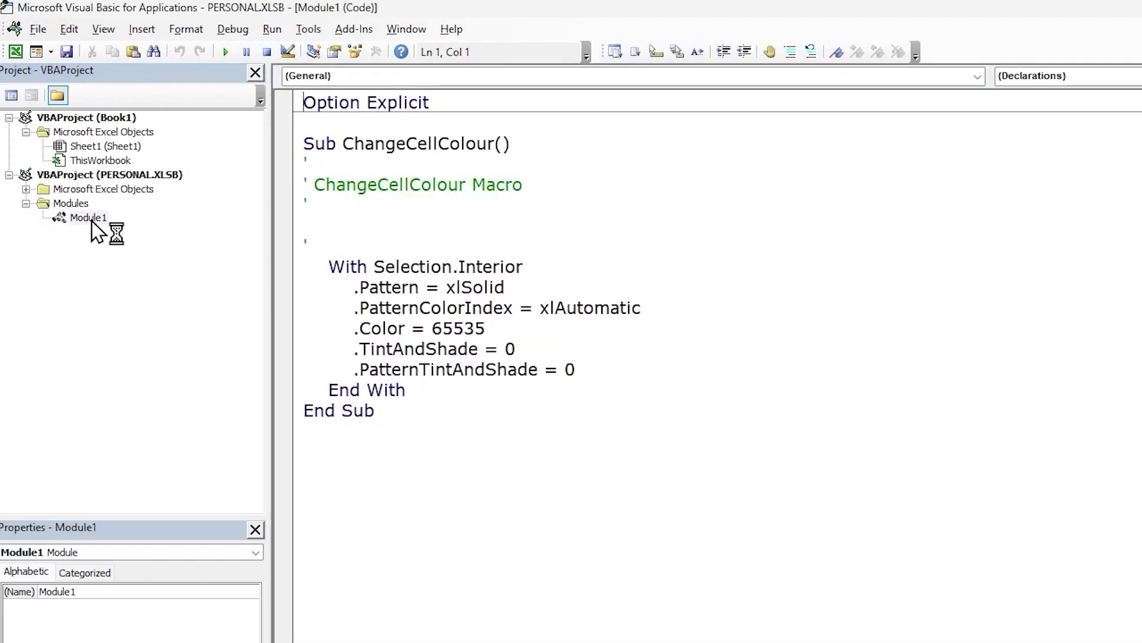
left_click_drag(343, 144, 496, 144)
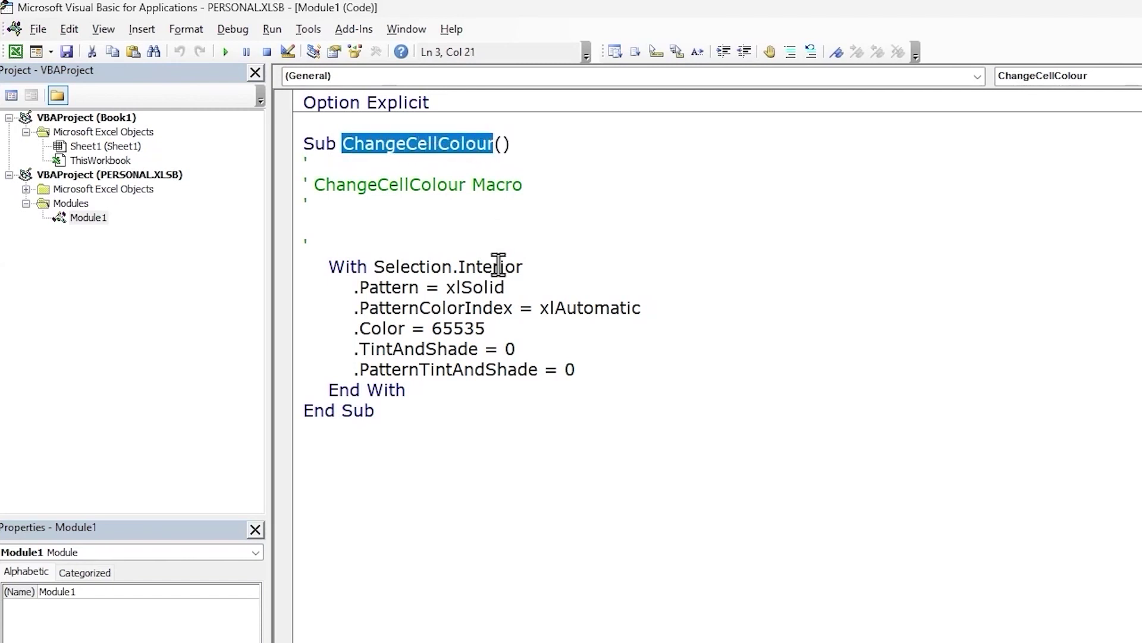
left_click(473, 266)
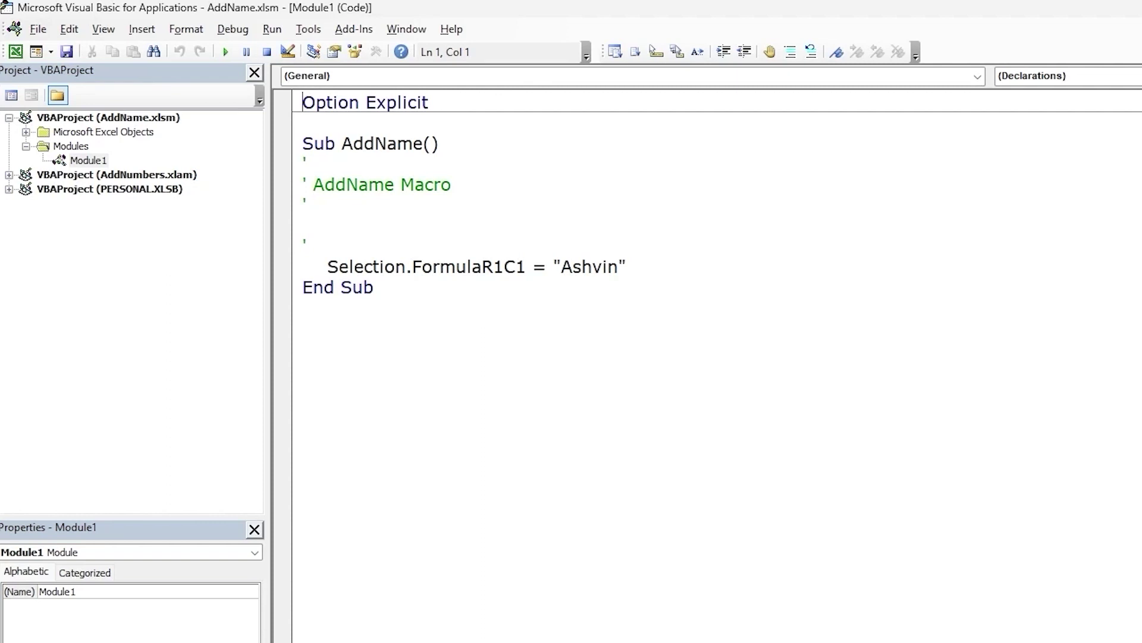
Step: In AddName.xlsm's project properties, tick Lock project for viewing and set a confirmed password
left_click(111, 118)
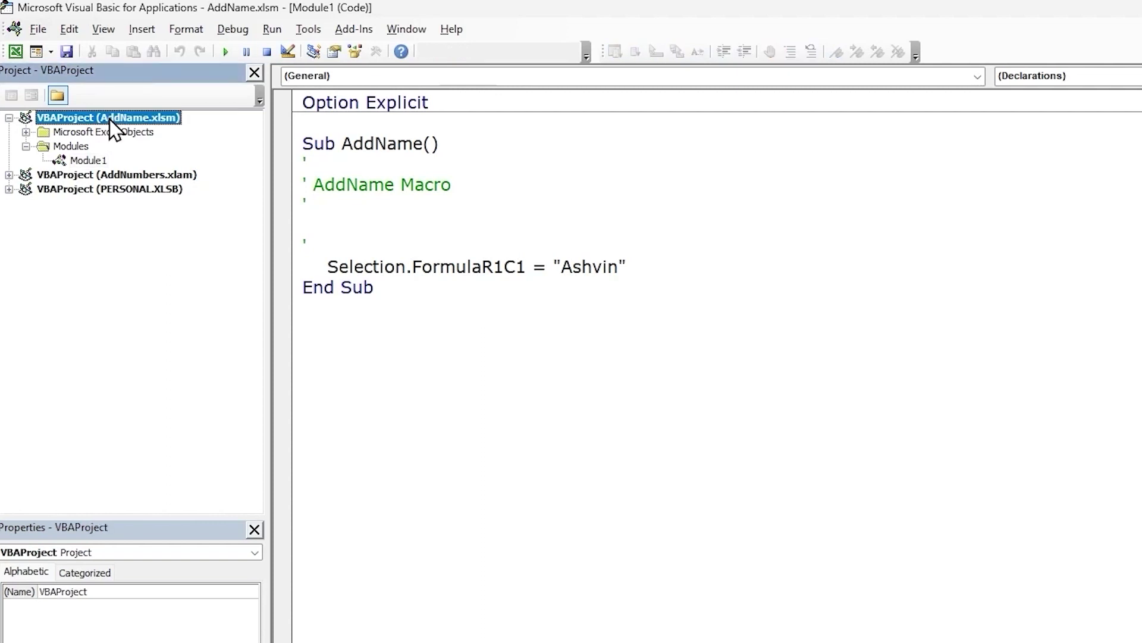
right_click(111, 122)
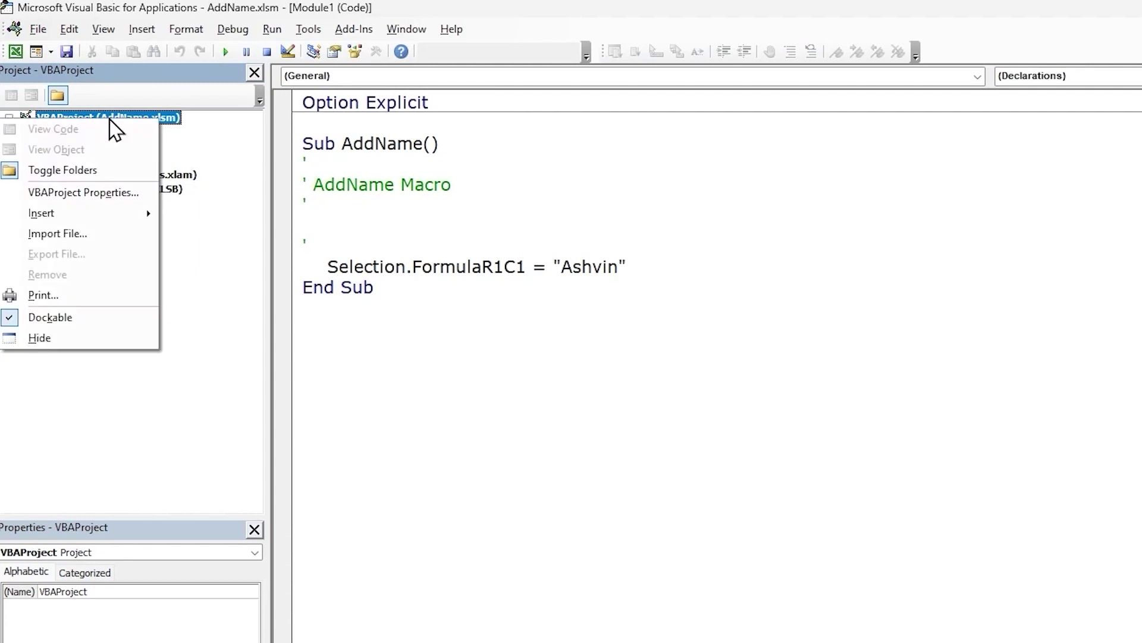
left_click(113, 196)
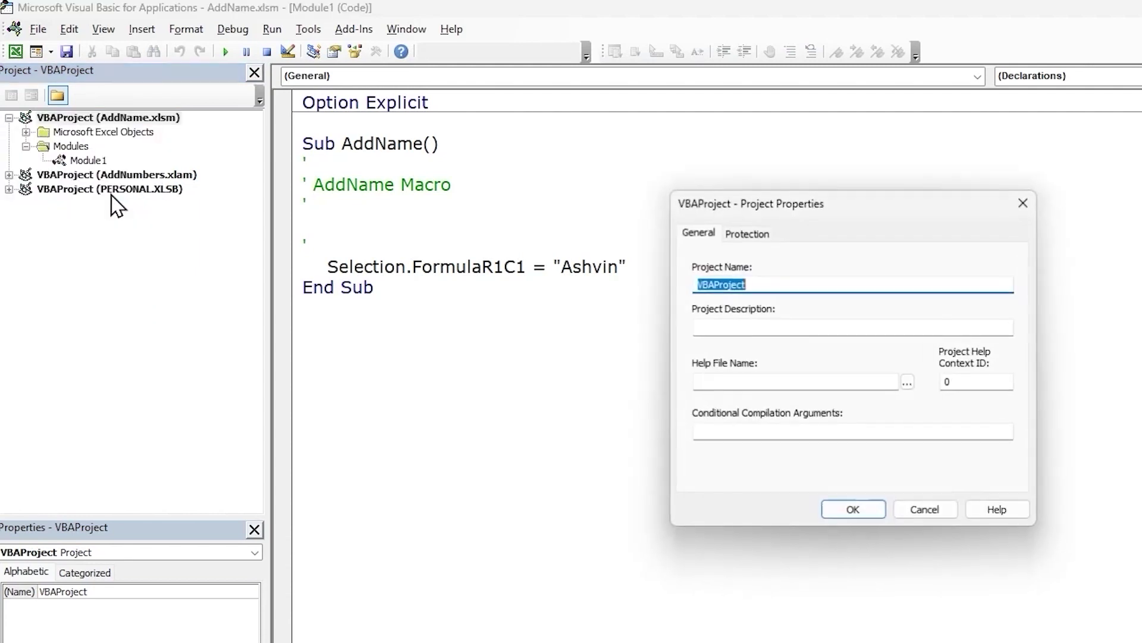
left_click(749, 234)
left_click(711, 294)
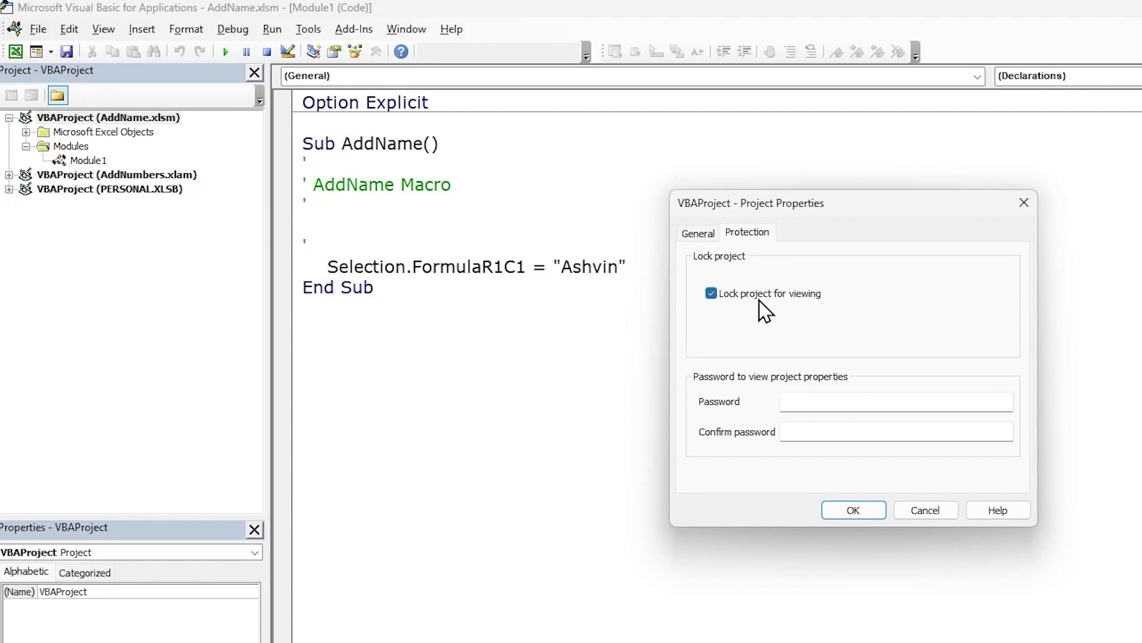
left_click(827, 400)
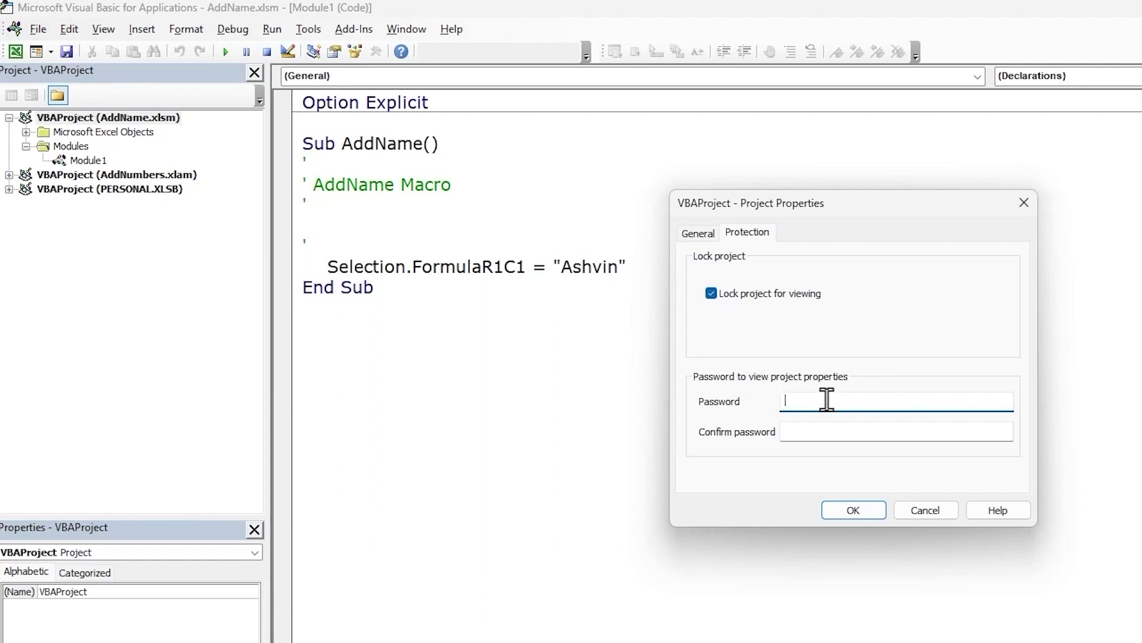
type("123")
left_click(829, 429)
type("12")
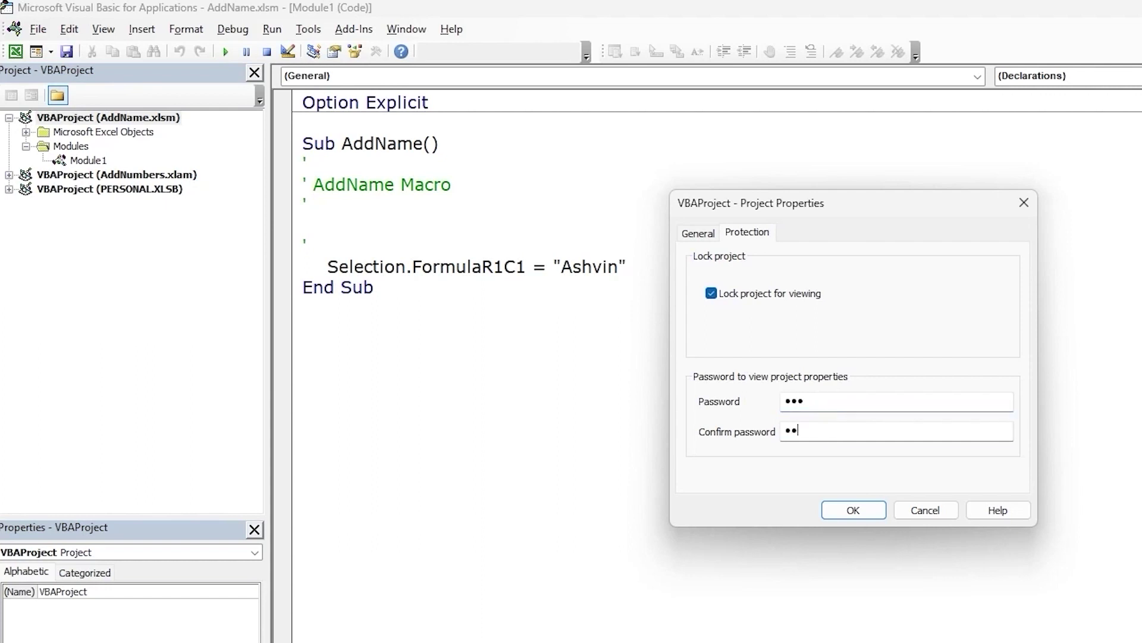
type("3")
left_click(853, 513)
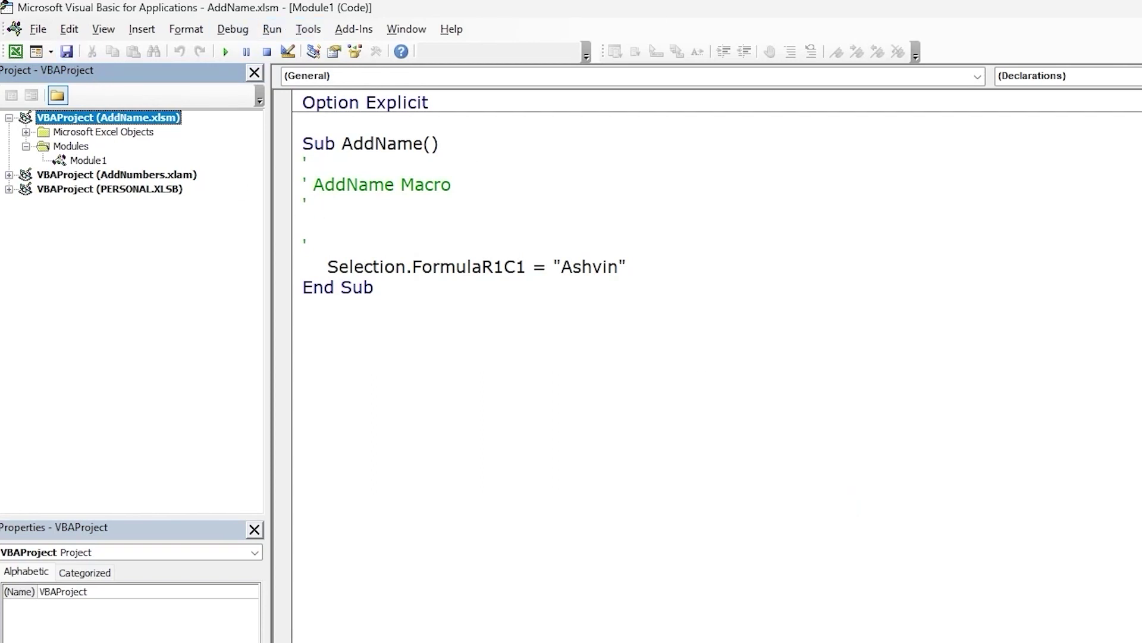
Step: Close the VBA editor and the AddName workbook, then reopen AddName from File Explorer
left_click(1134, 12)
left_click(1134, 12)
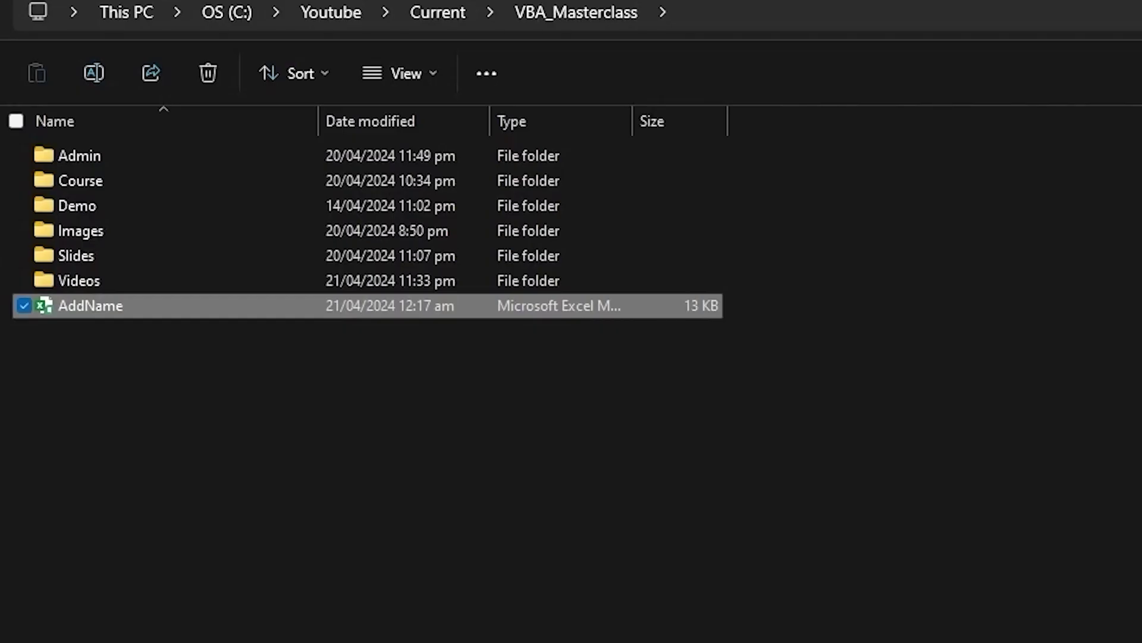
double_click(84, 306)
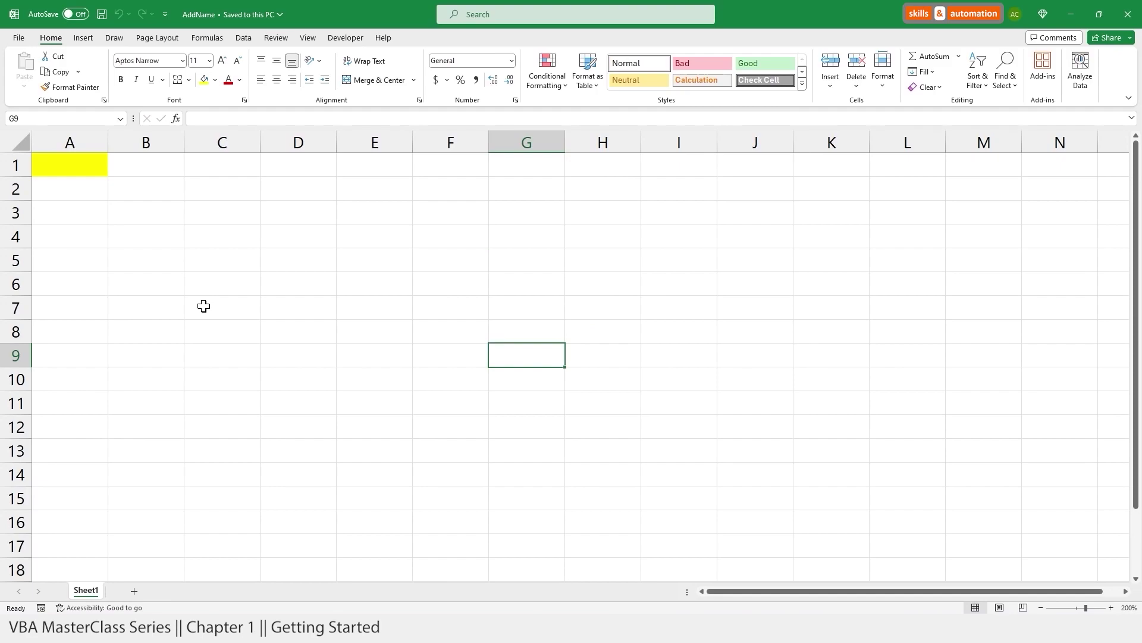
Step: In the VBA editor, collapse AddNumbers.xlam and select the AddName.xlsm project
key("alt+F11")
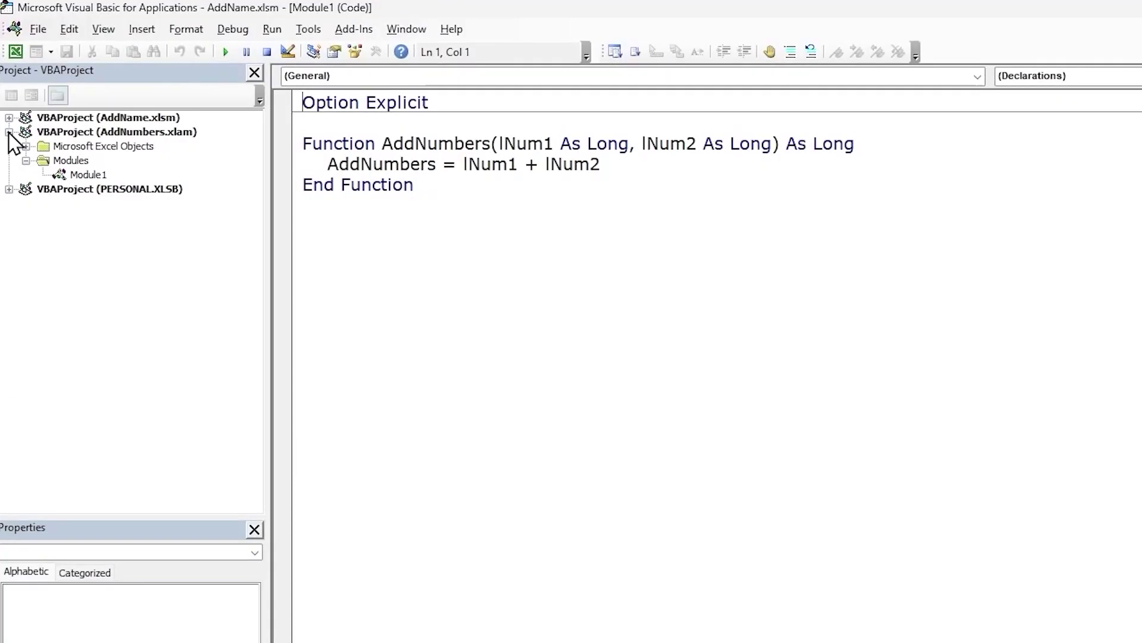
left_click(9, 133)
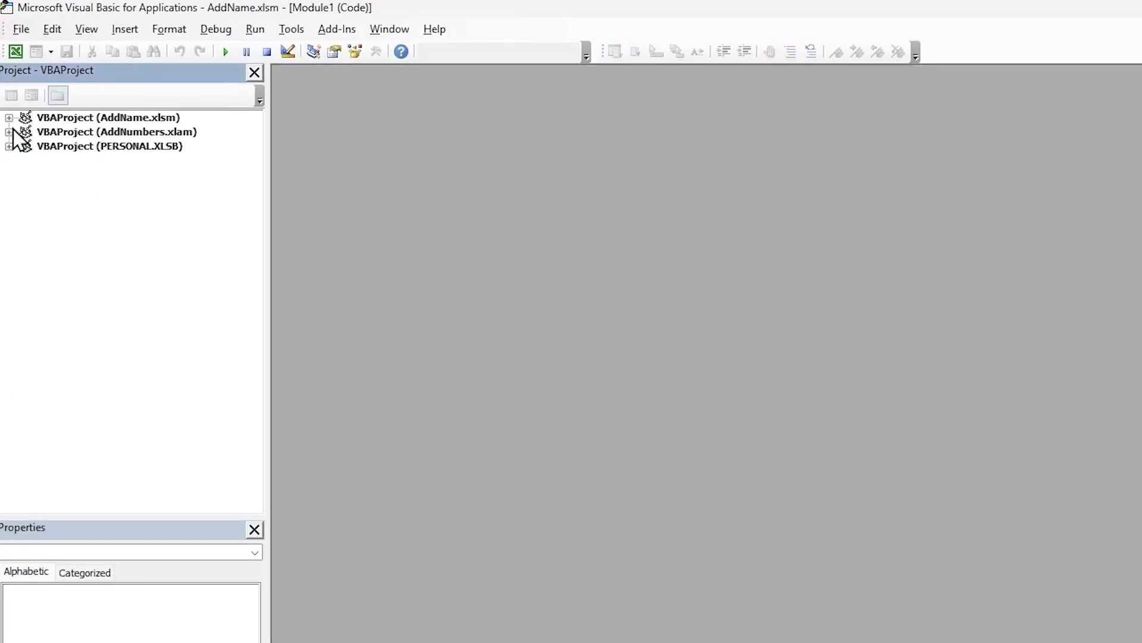
left_click(70, 118)
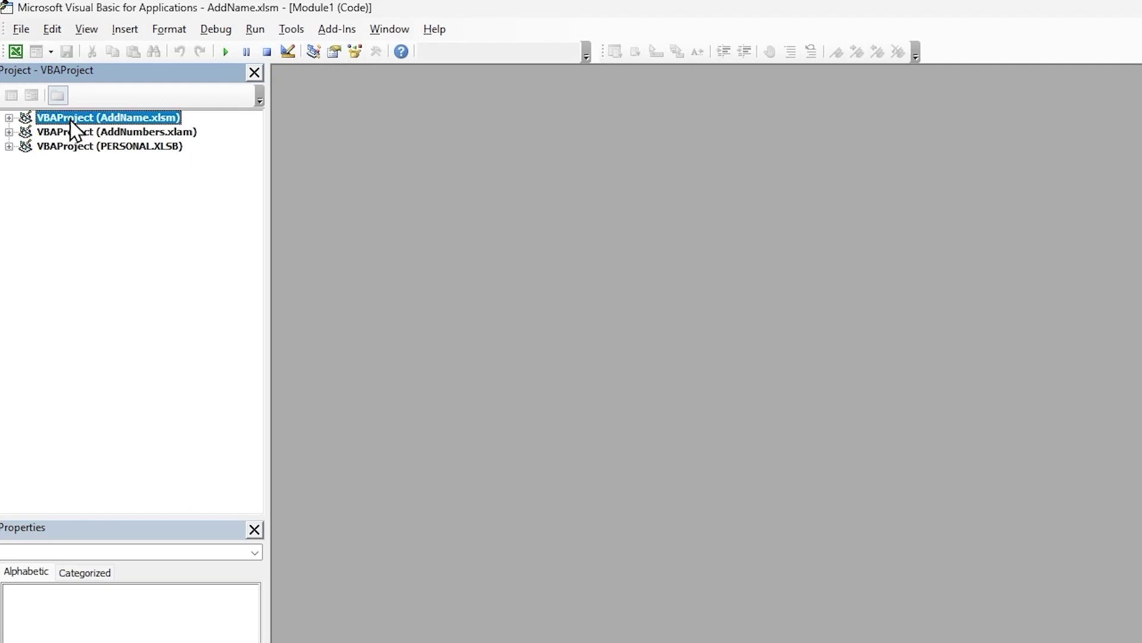
Step: Unlock the AddName.xlsm project with its password and display Module1's AddName macro code
left_click(9, 118)
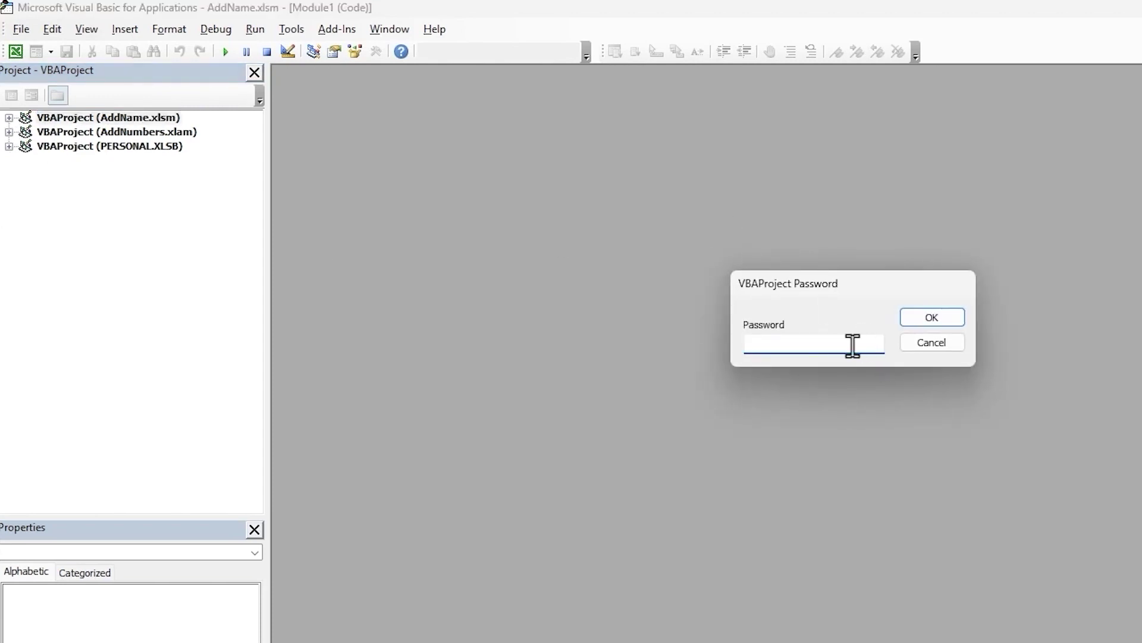
type("123")
left_click(944, 316)
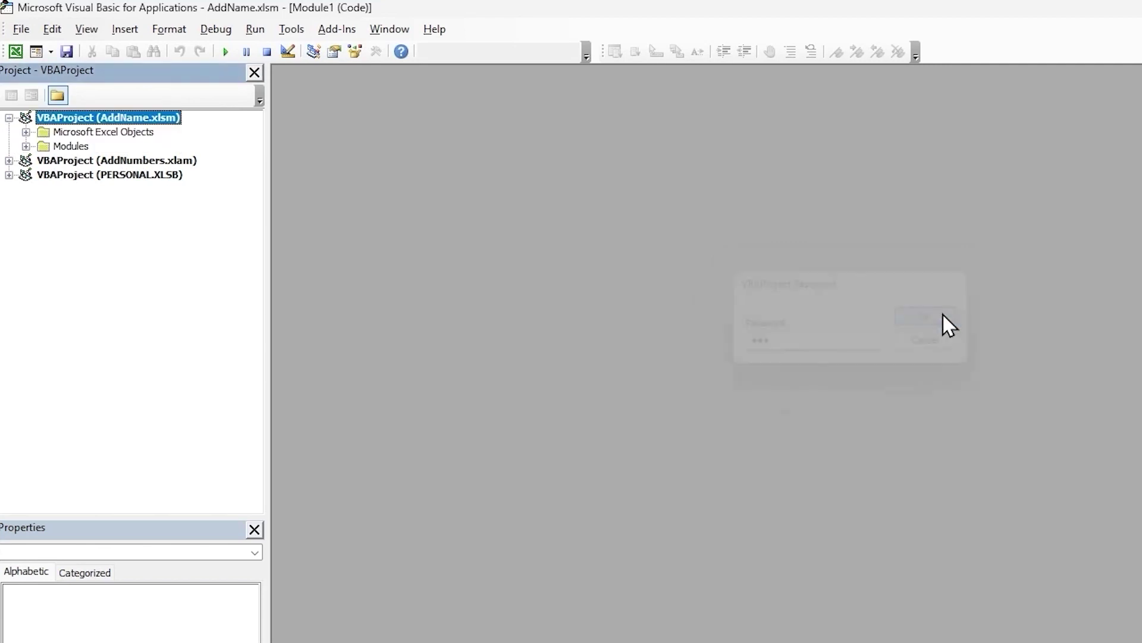
left_click(25, 146)
double_click(92, 162)
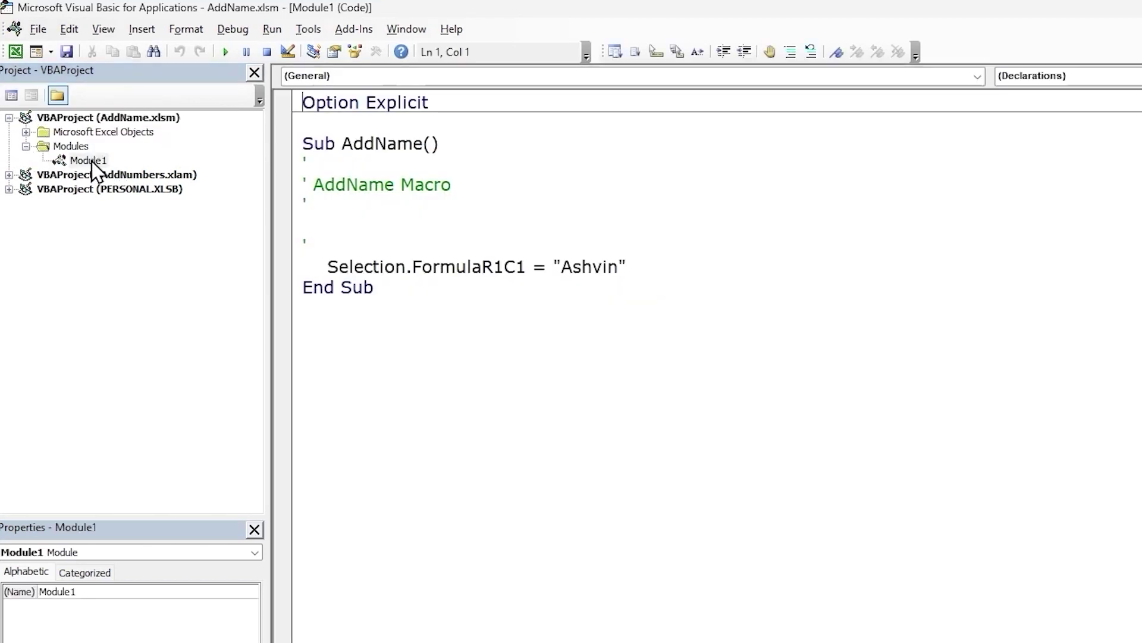